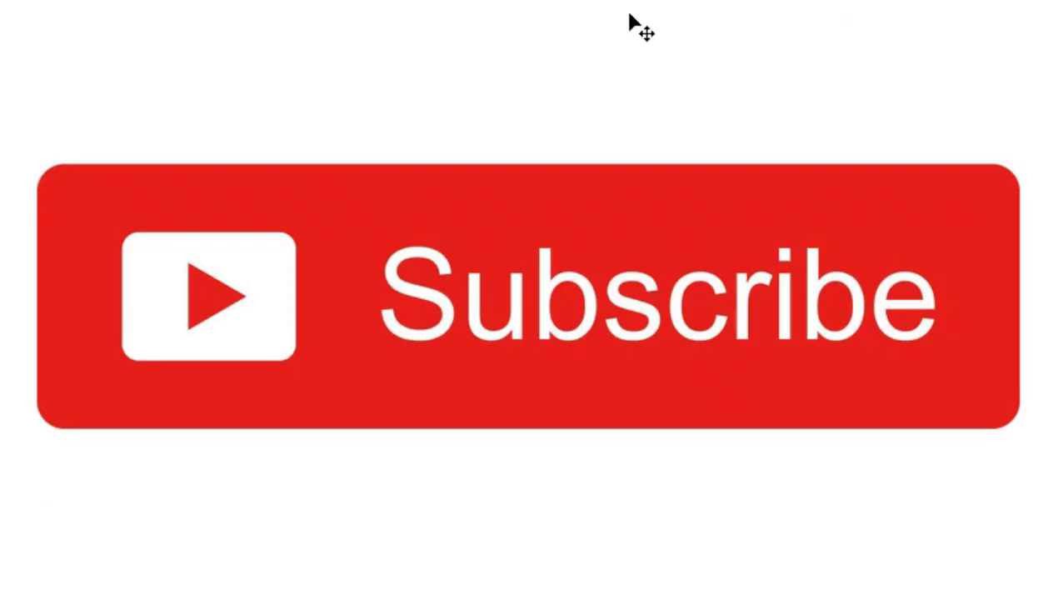
Save the previewed white-background portrait as 3.jpg, replacing the existing file 3.
click(486, 320)
click(637, 167)
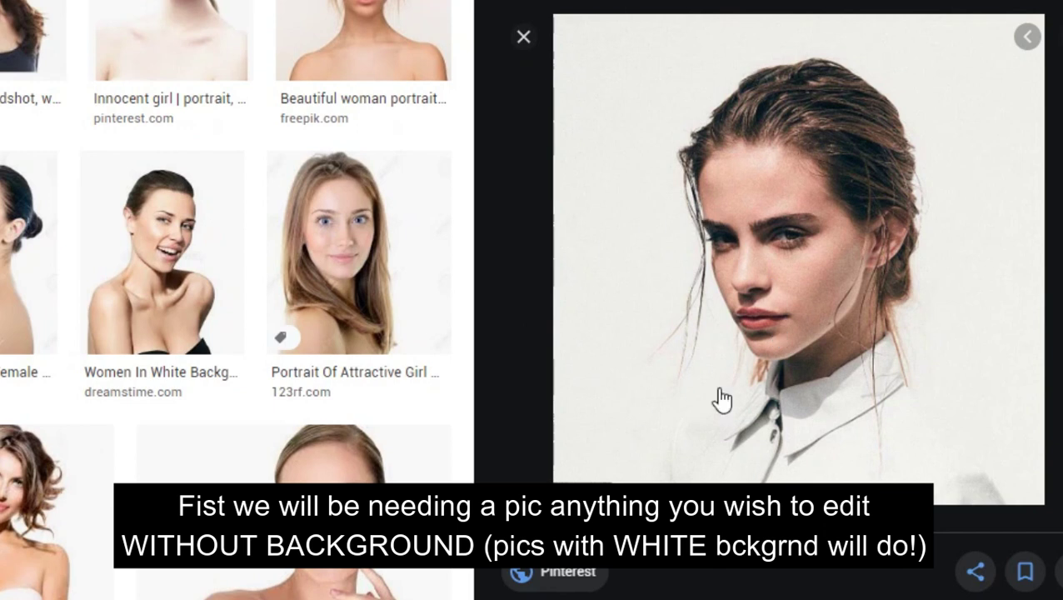
right_click(647, 268)
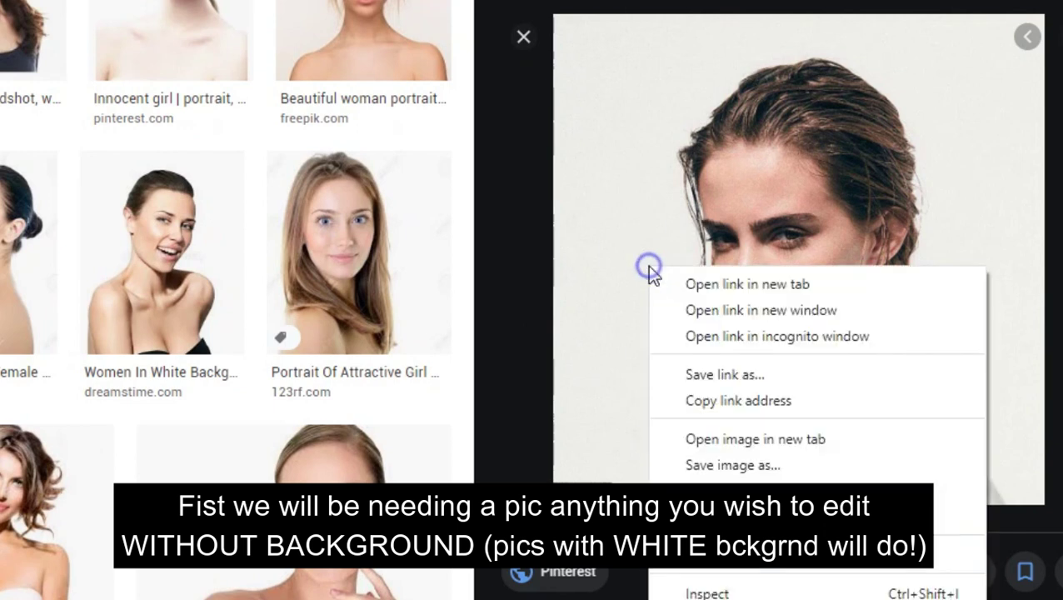
click(718, 466)
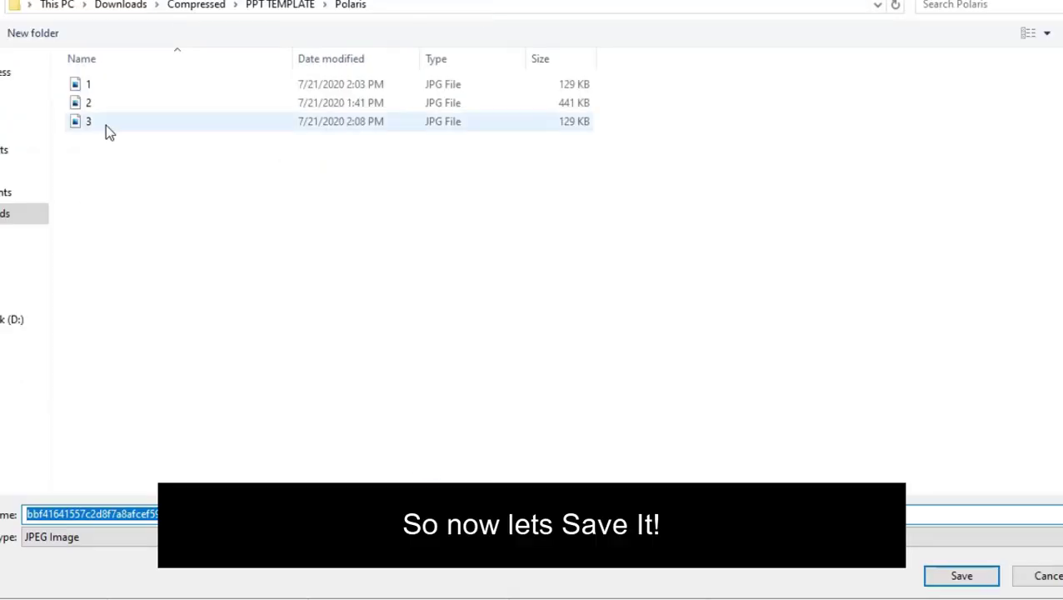
click(104, 121)
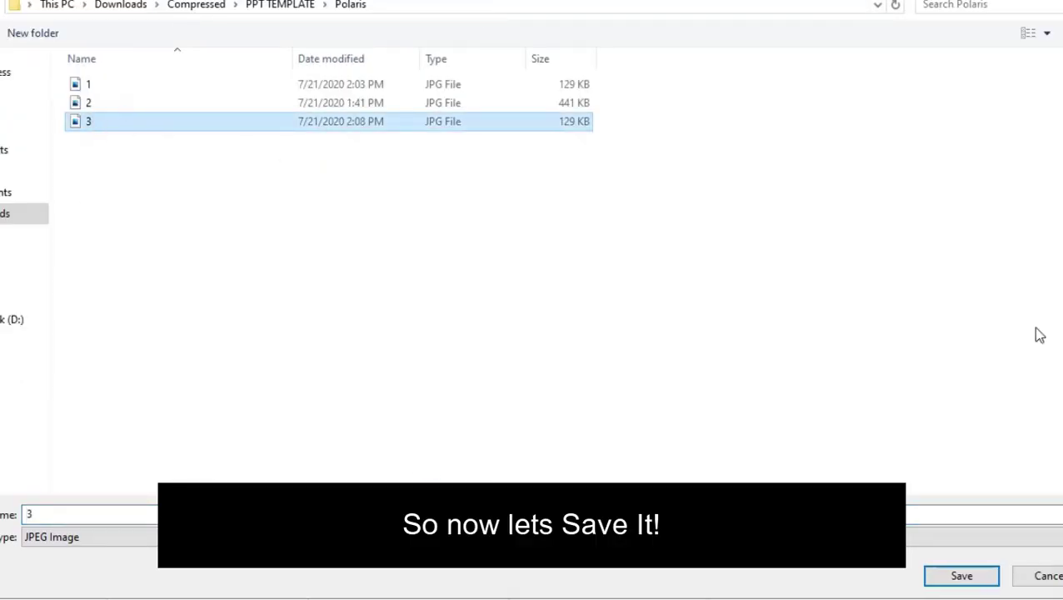
click(960, 575)
click(556, 297)
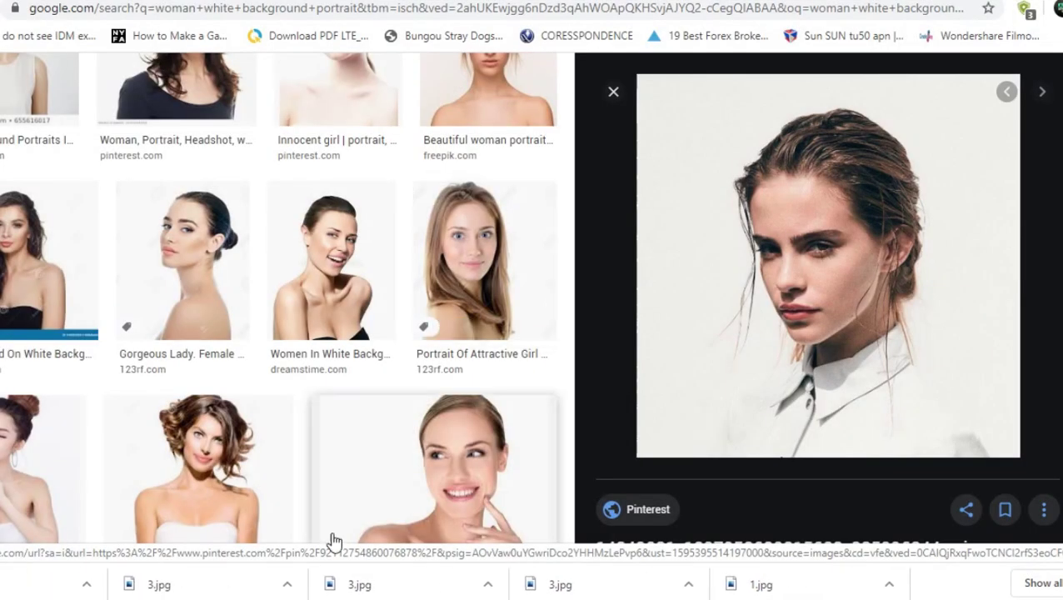
Show the downloaded 3.jpg in its Polaris folder and pick up the file.
click(86, 584)
click(106, 522)
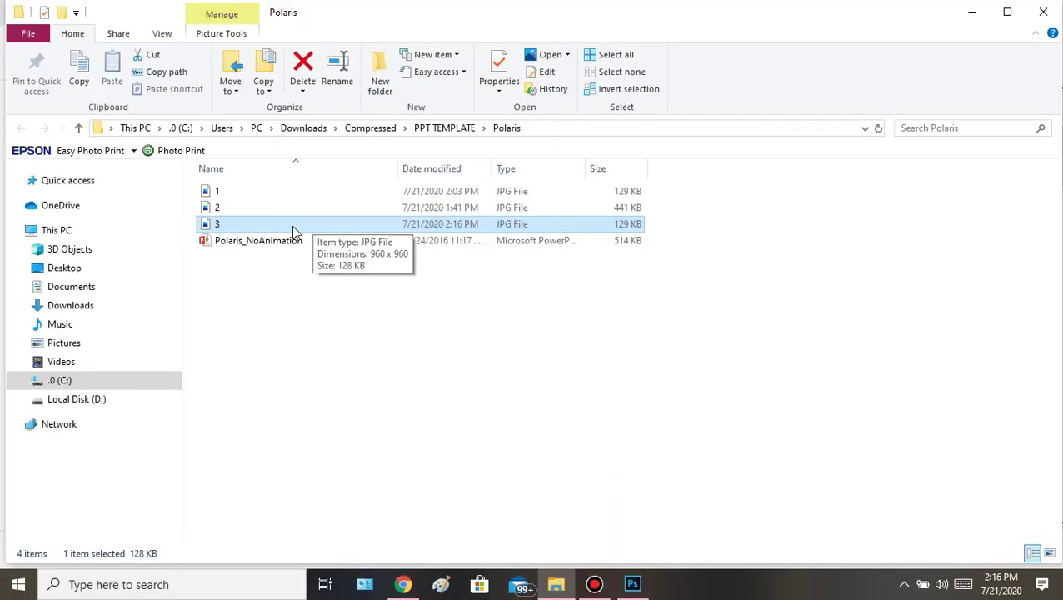
mouse_move(292, 226)
mouse_down()
mouse_move(396, 250)
mouse_move(439, 310)
mouse_up()
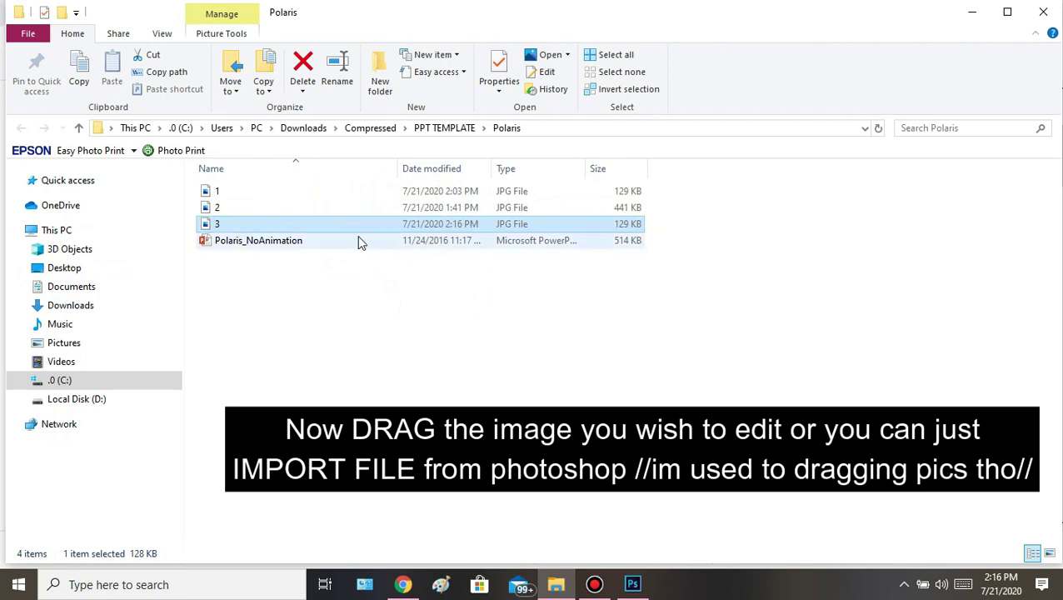
Drag 3.jpg from Explorer onto Photoshop's document tab bar to open it as a new document.
drag(343, 227, 632, 583)
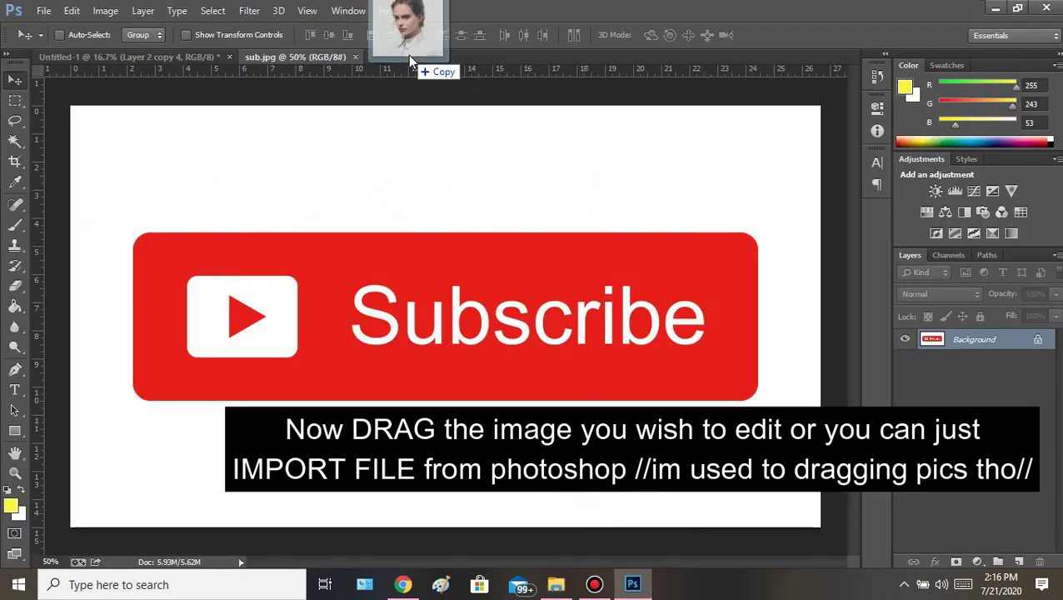
drag(633, 583, 408, 55)
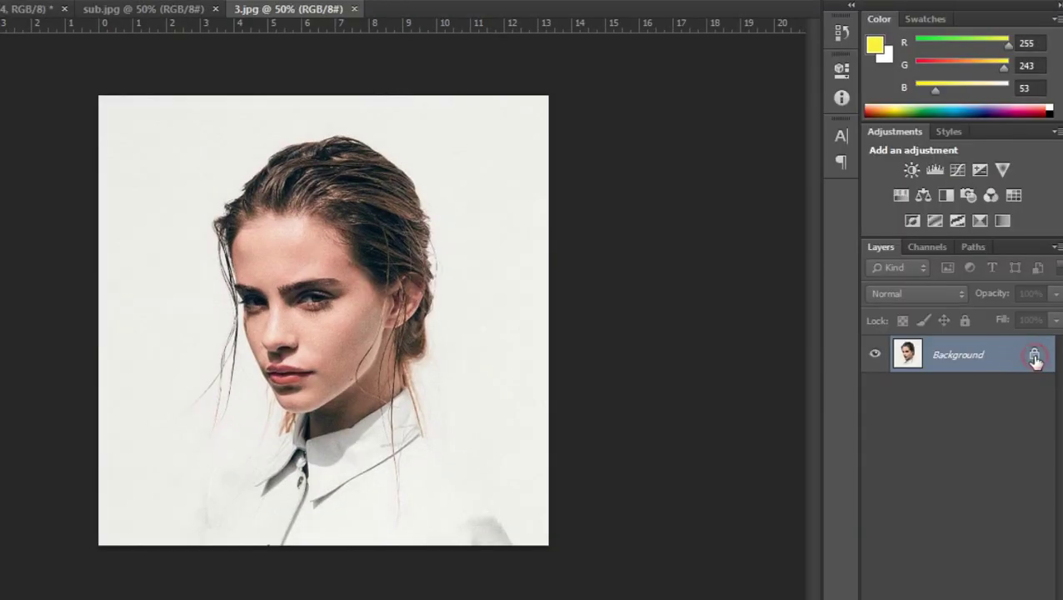
Convert Background to Layer 0 and apply Brightness/Contrast with contrast 100 and brightness 38.
double_click(1033, 354)
click(587, 164)
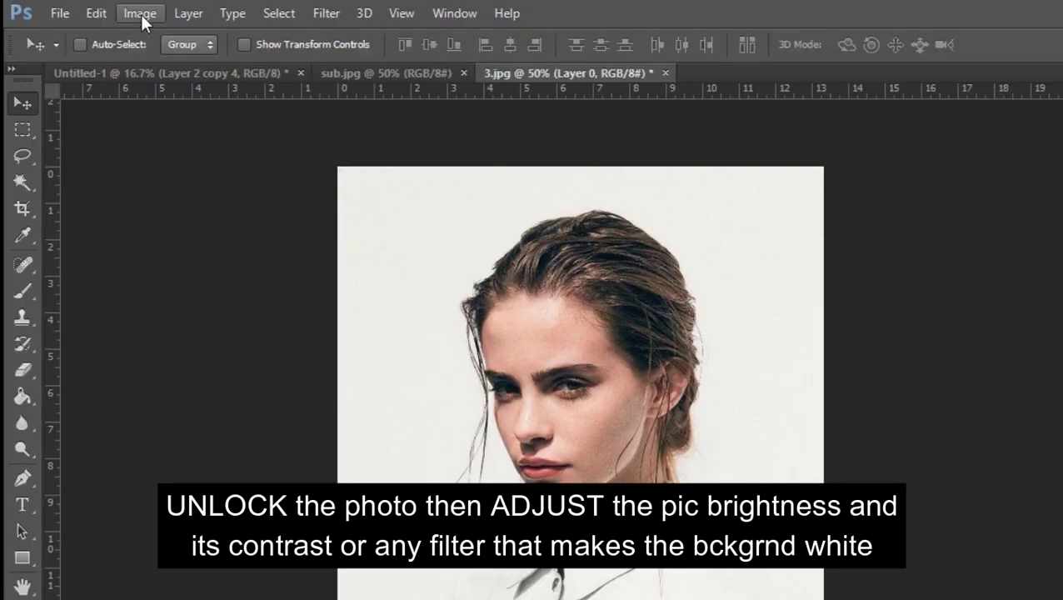
click(140, 14)
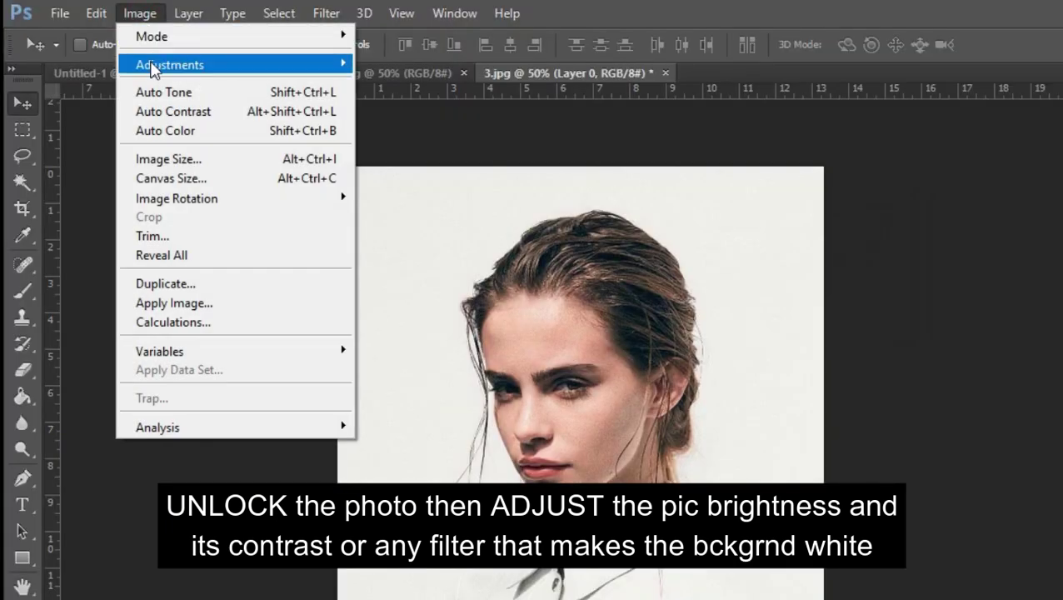
mouse_move(169, 64)
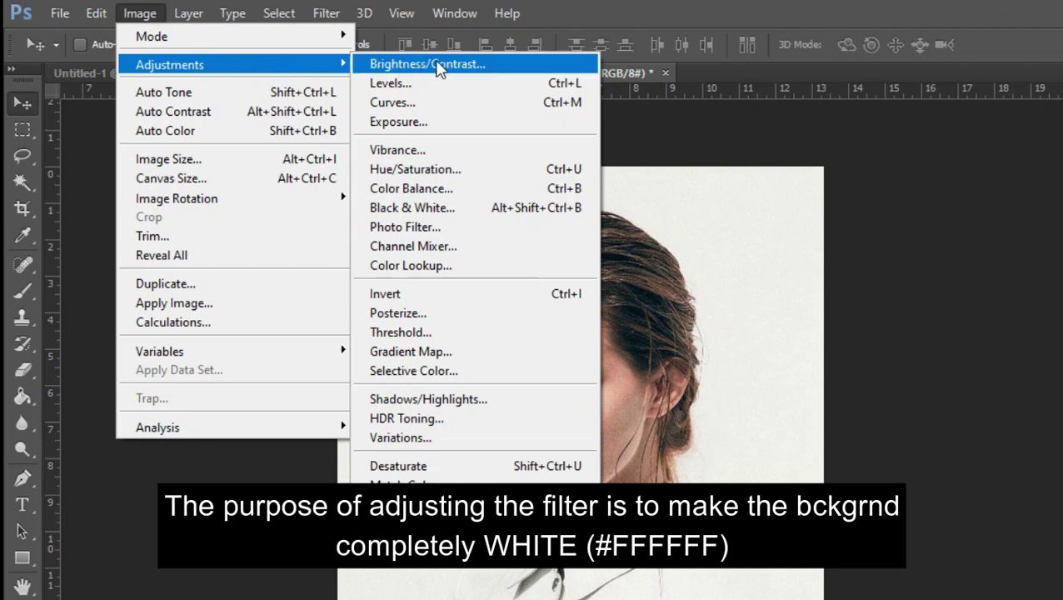
click(439, 67)
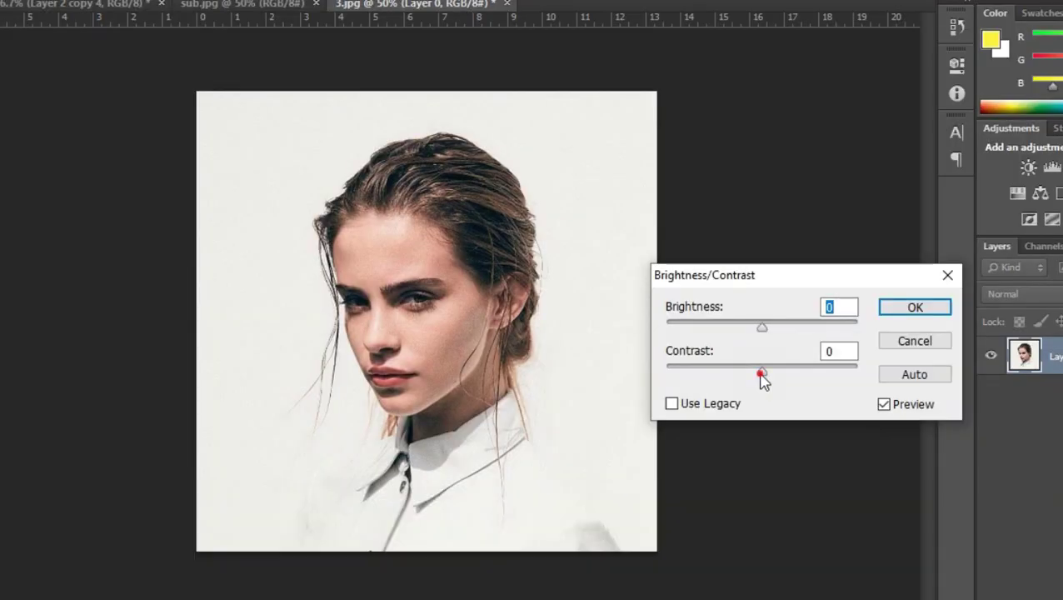
drag(933, 459, 1047, 475)
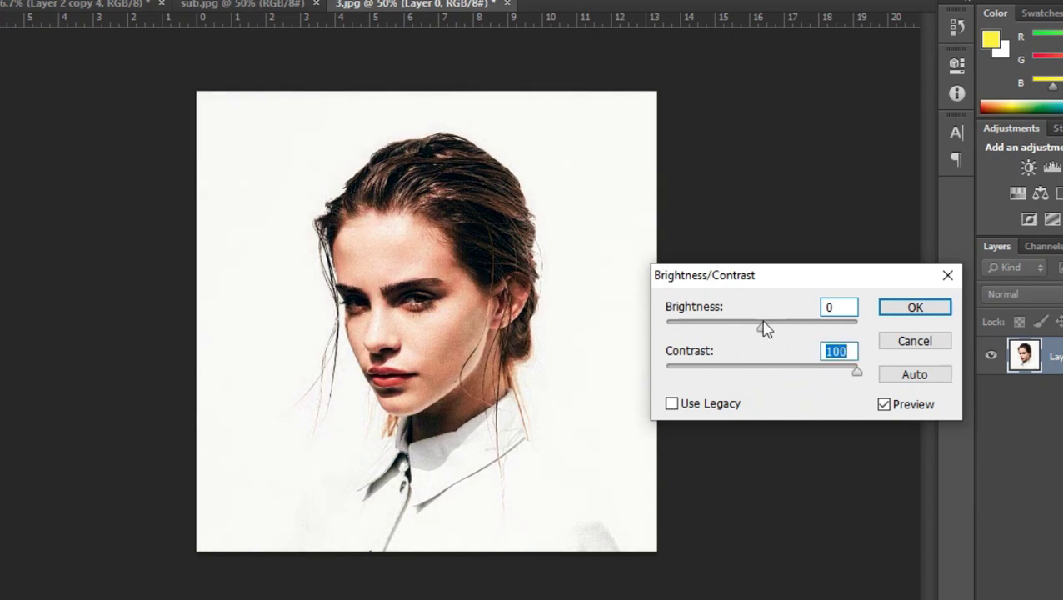
click(830, 308)
text(35)
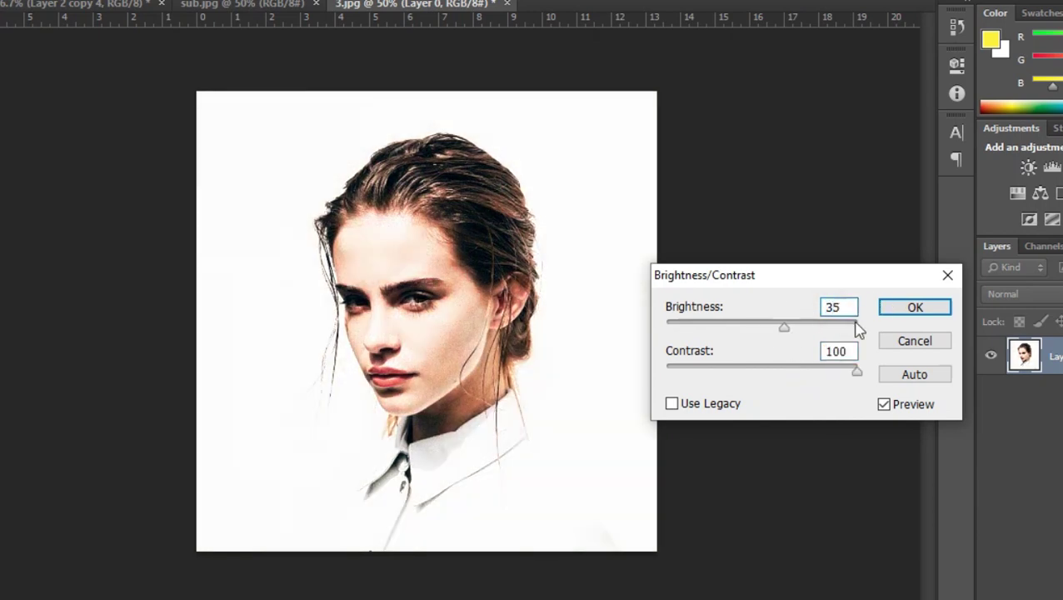
key(BackSpace)
text(8)
click(914, 307)
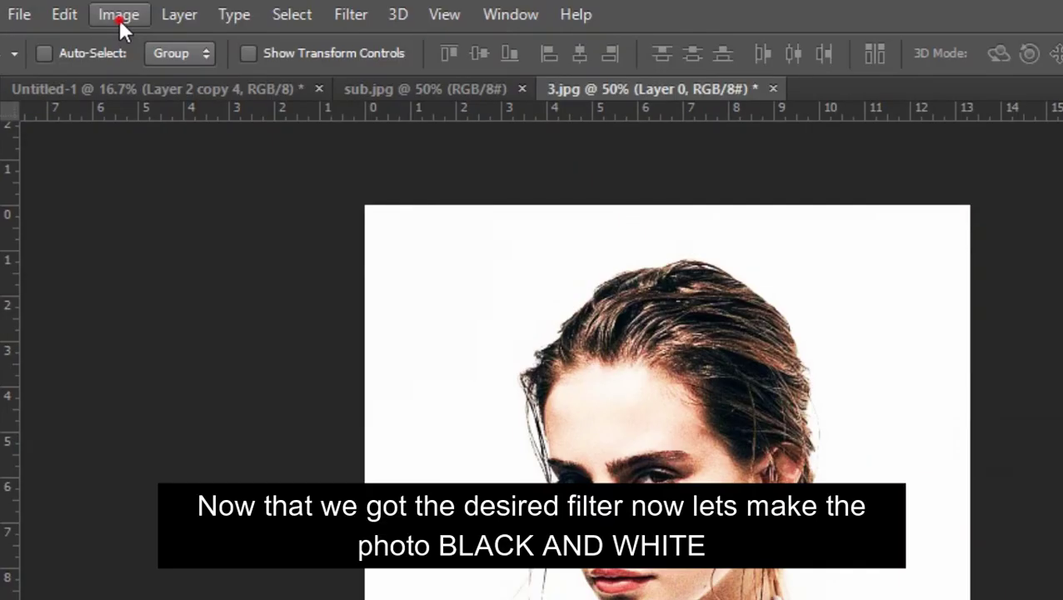
click(119, 14)
mouse_move(156, 79)
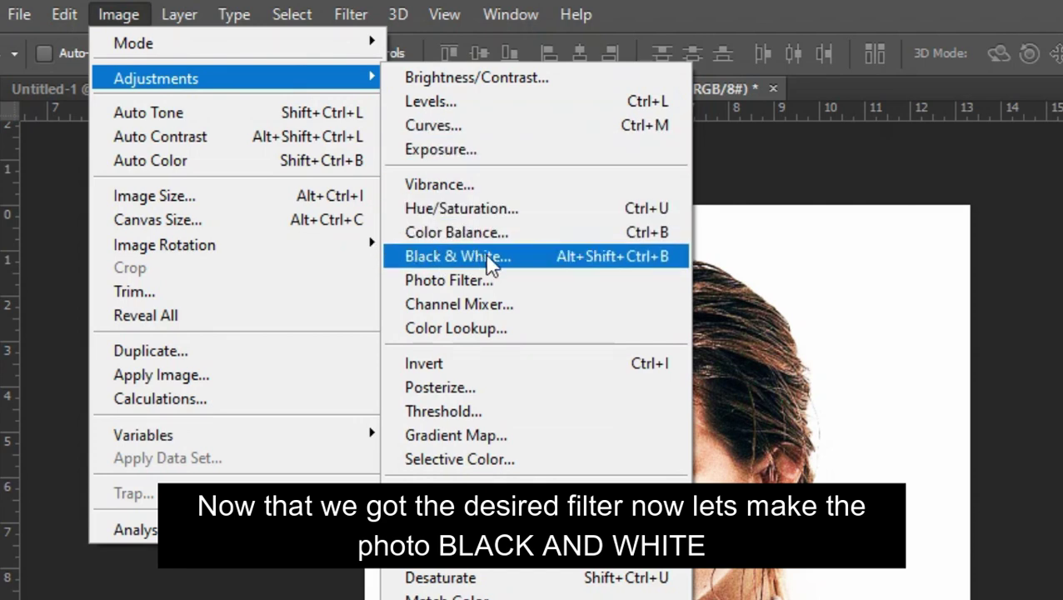
Apply Black & White using the Yellow Filter preset with Yellows at 116.
click(456, 263)
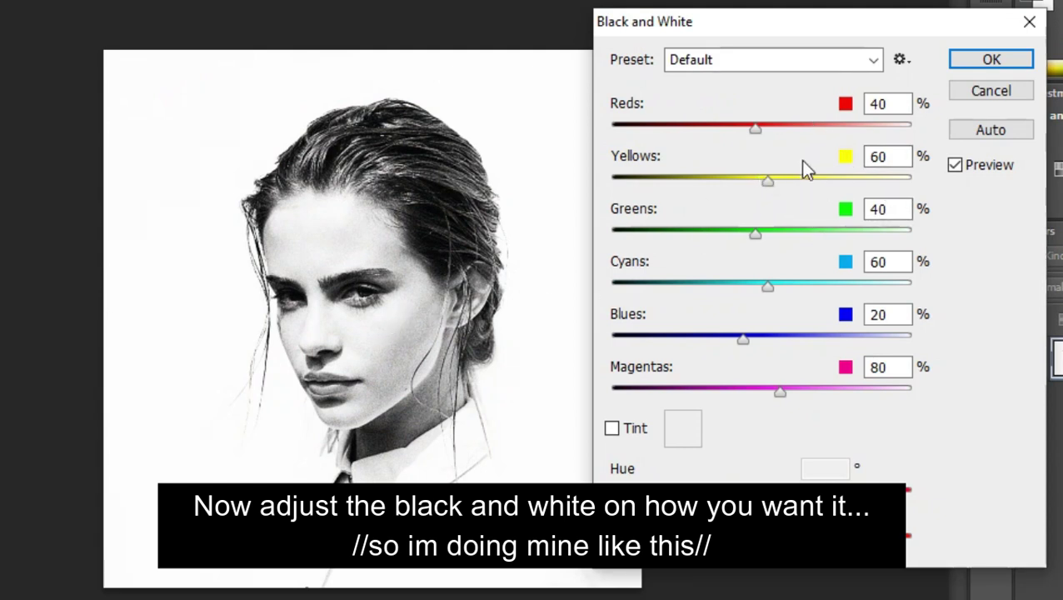
click(838, 68)
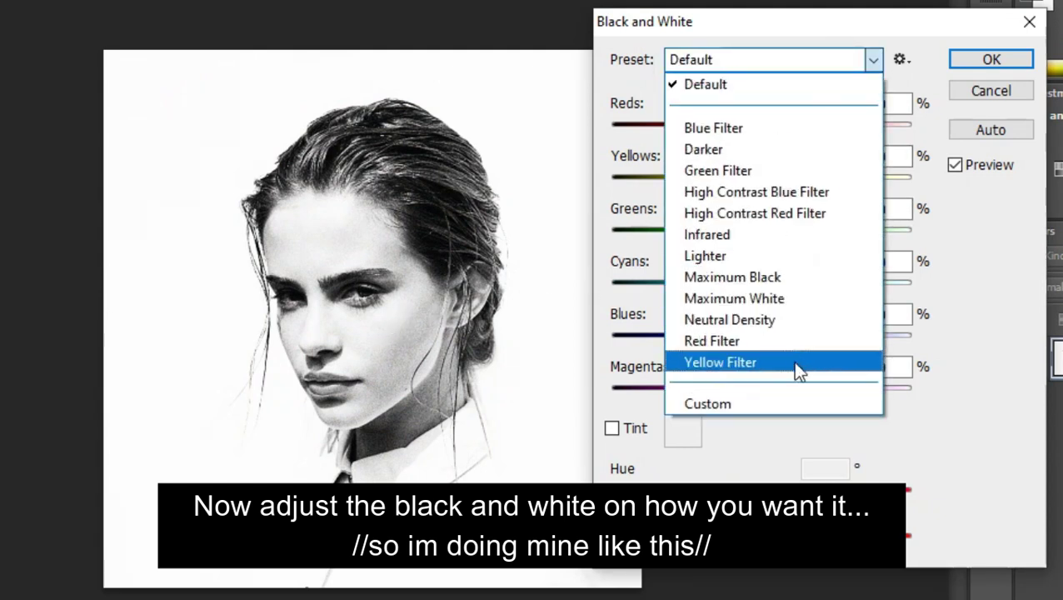
click(794, 368)
drag(788, 185, 792, 183)
click(975, 68)
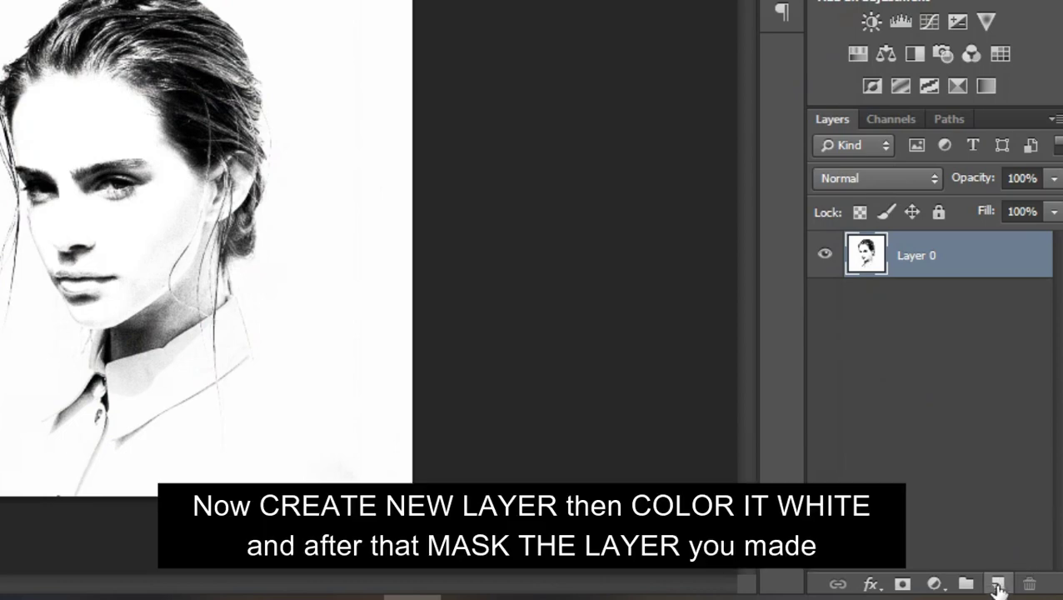
Add Layer 1 beneath the hidden portrait layer and fill it solid white.
click(998, 584)
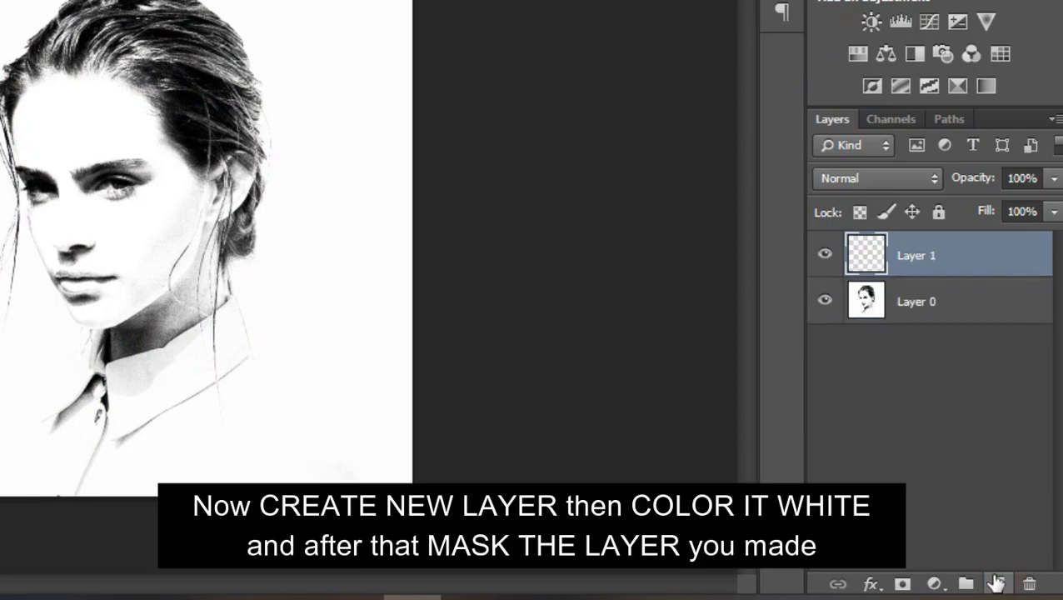
drag(866, 255, 860, 327)
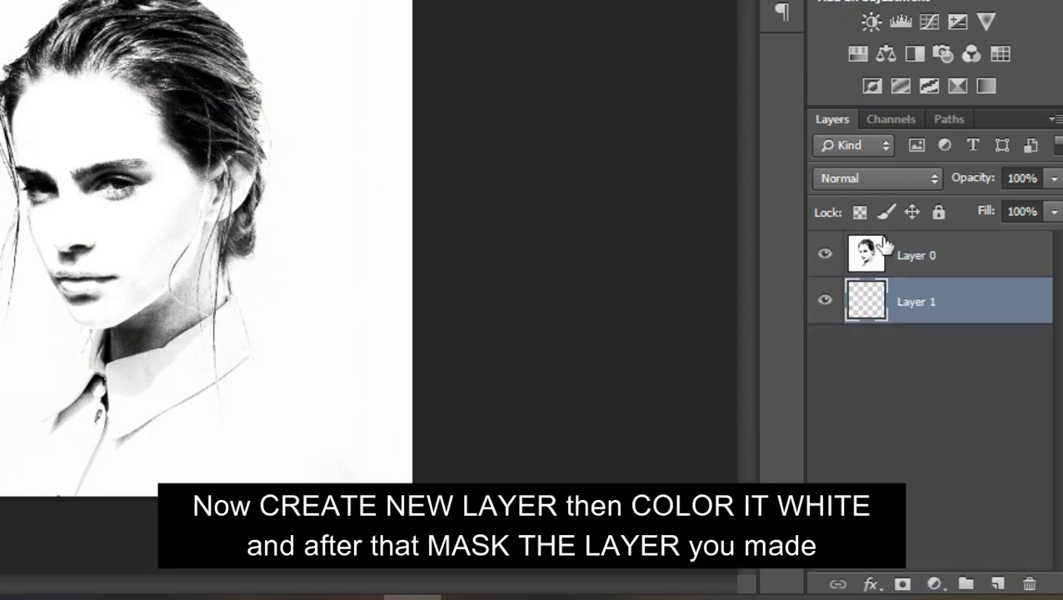
click(826, 256)
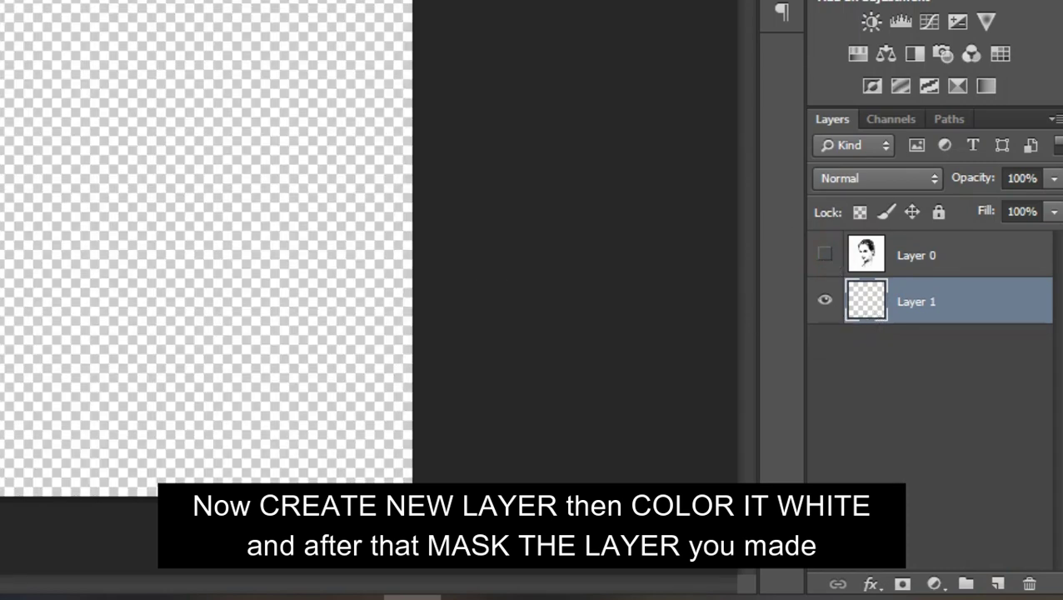
click(26, 196)
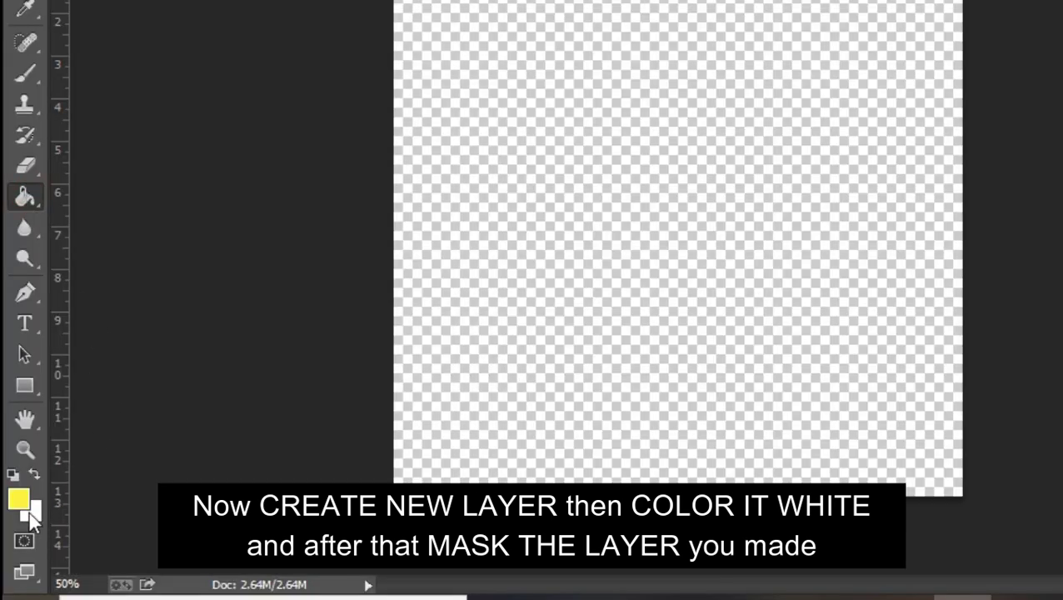
key(x)
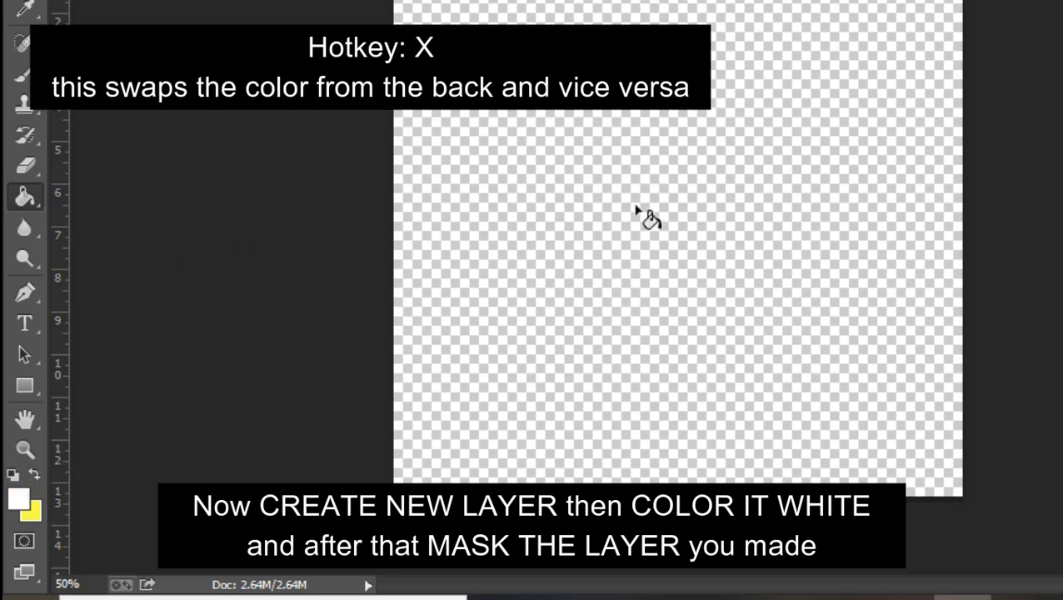
click(634, 218)
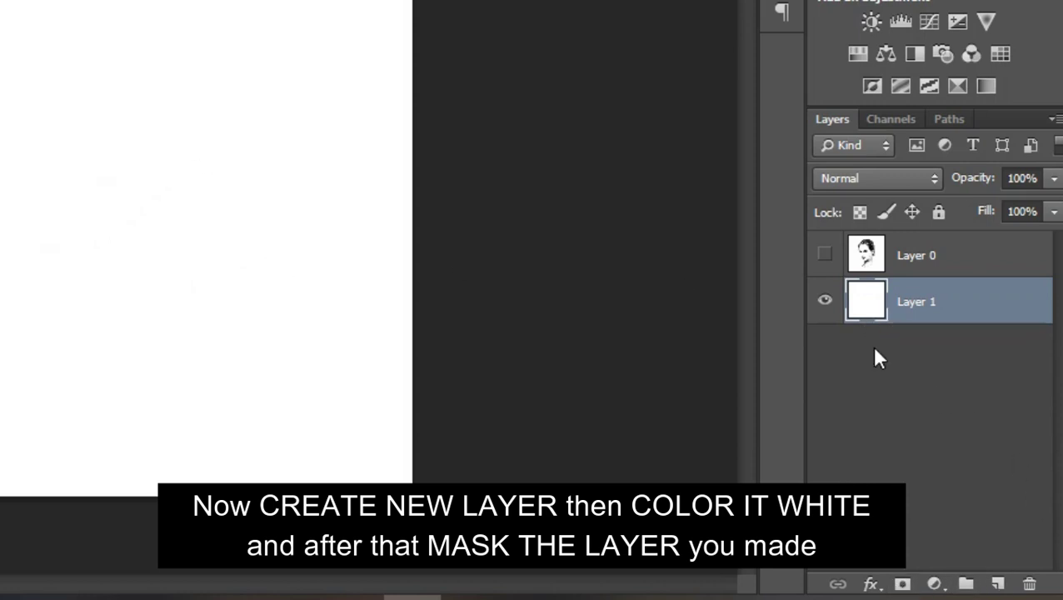
Add a layer mask to Layer 1, then show and select the portrait Layer 0.
click(901, 584)
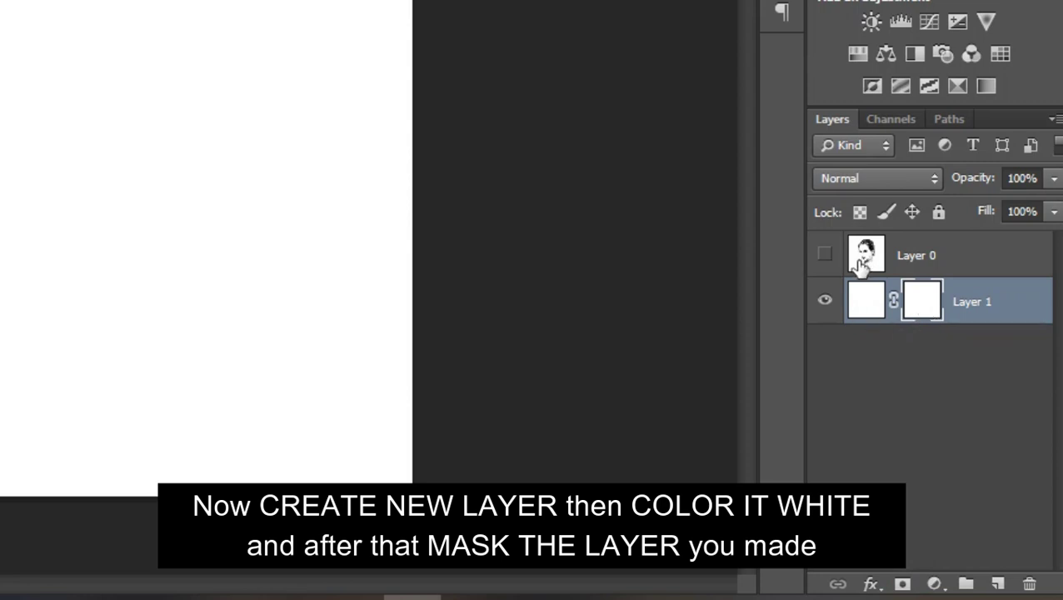
click(825, 256)
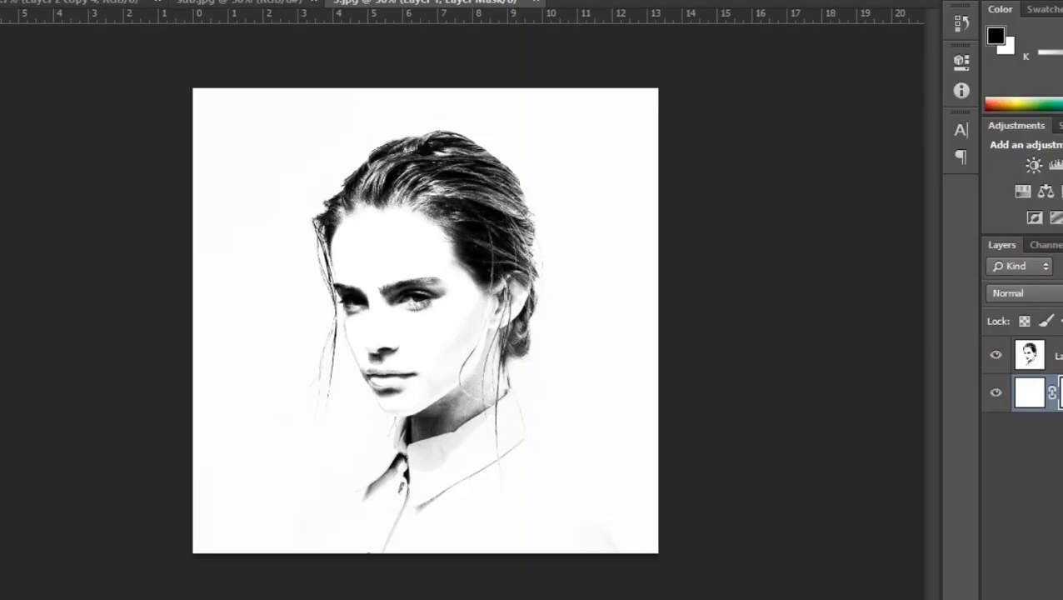
click(1028, 354)
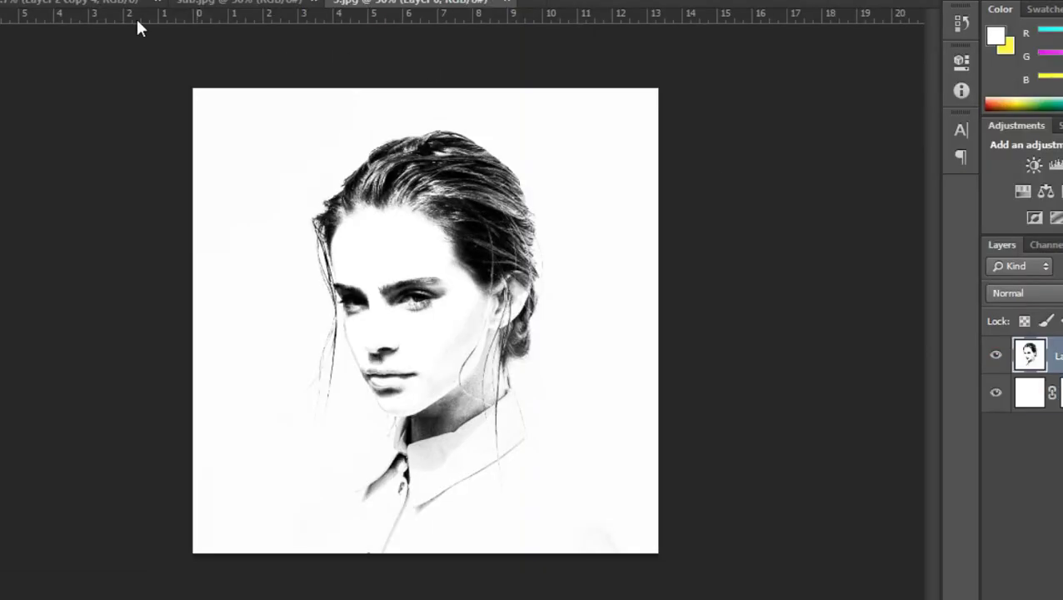
Select the portrait from Layer 0's thumbnail and copy it.
key(alt+e)
key(Escape)
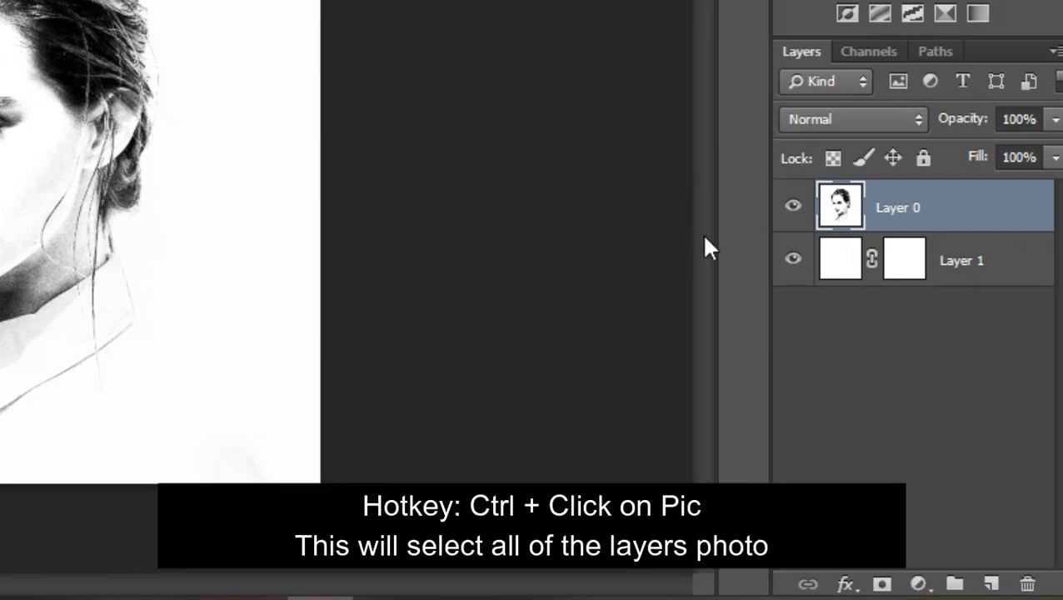
ctrl+click(836, 213)
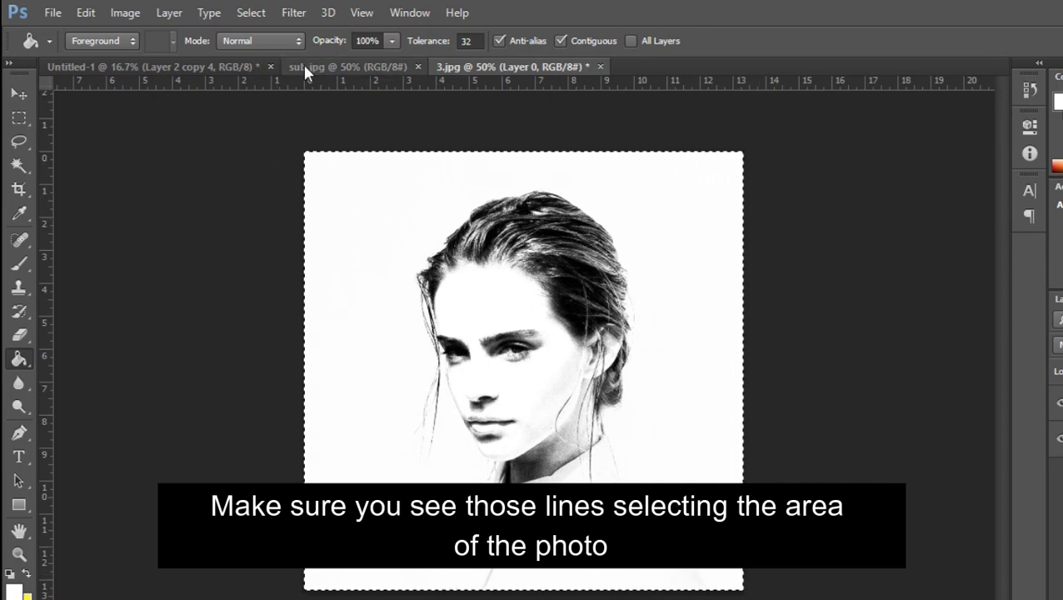
click(86, 13)
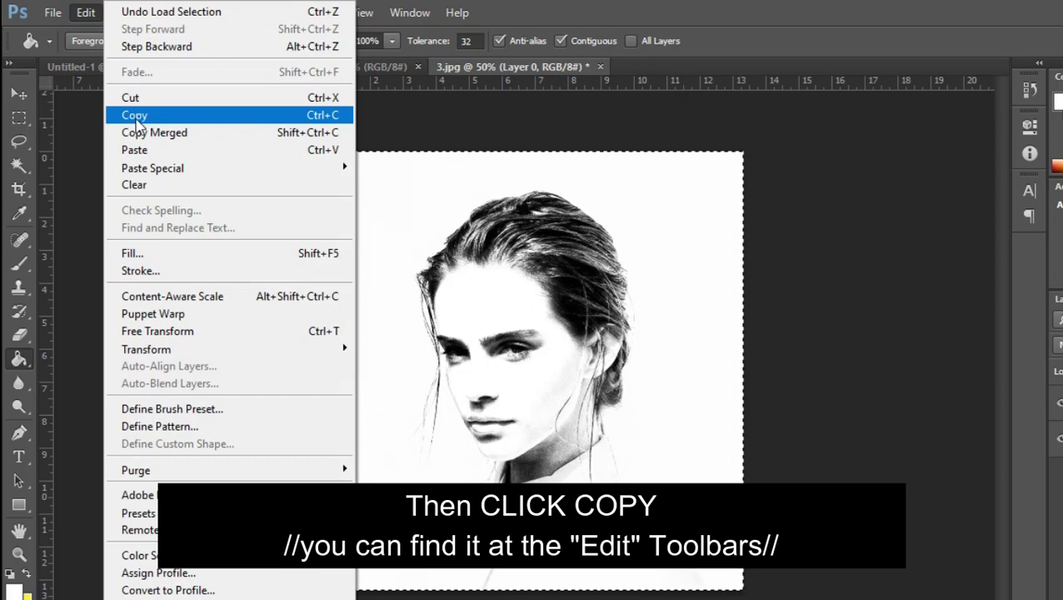
click(136, 121)
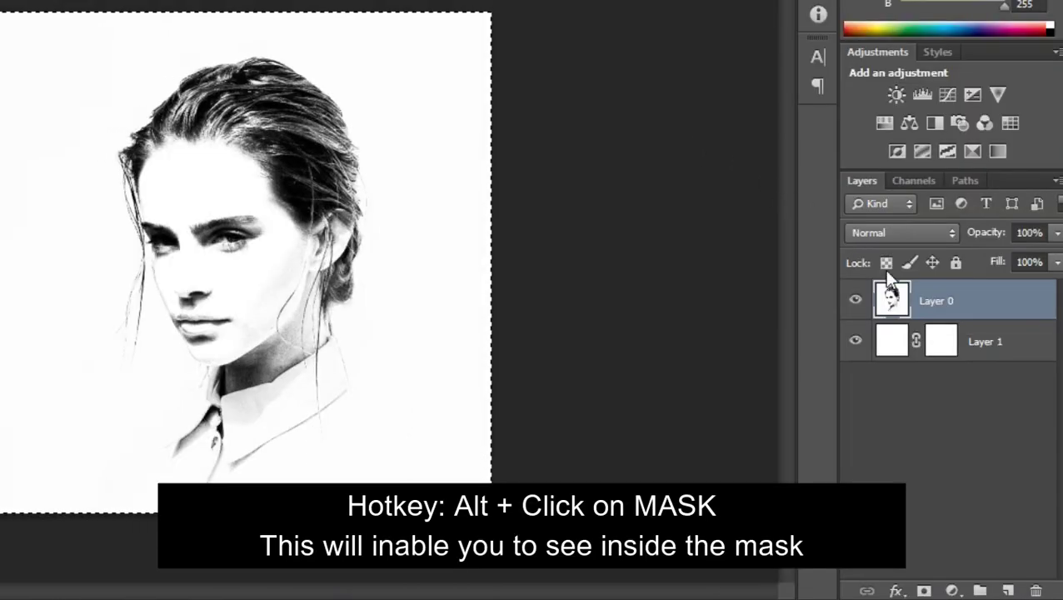
Paste the portrait into Layer 1's mask and deselect.
alt+click(942, 350)
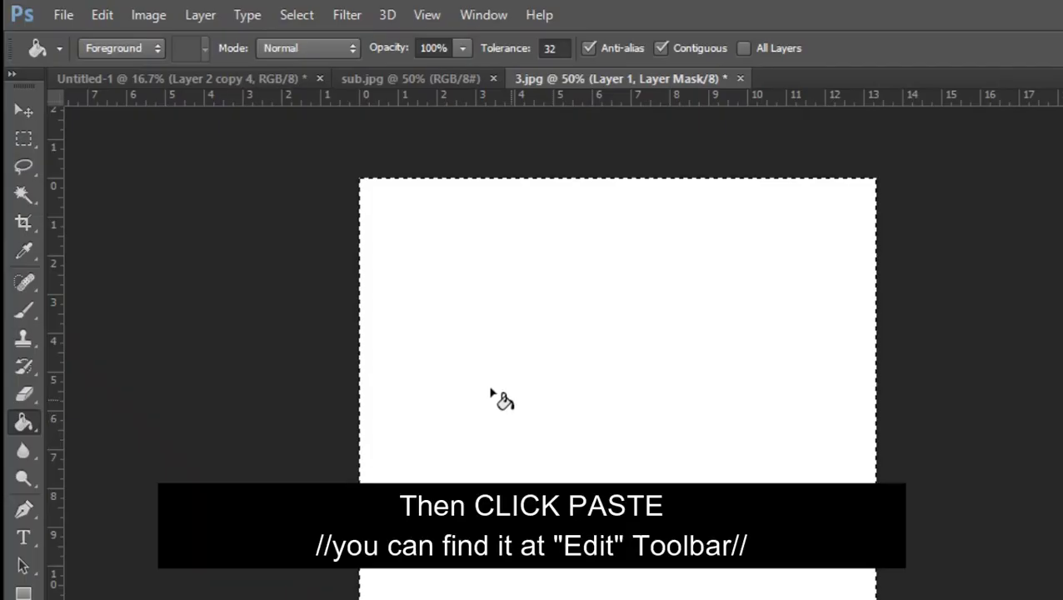
click(102, 15)
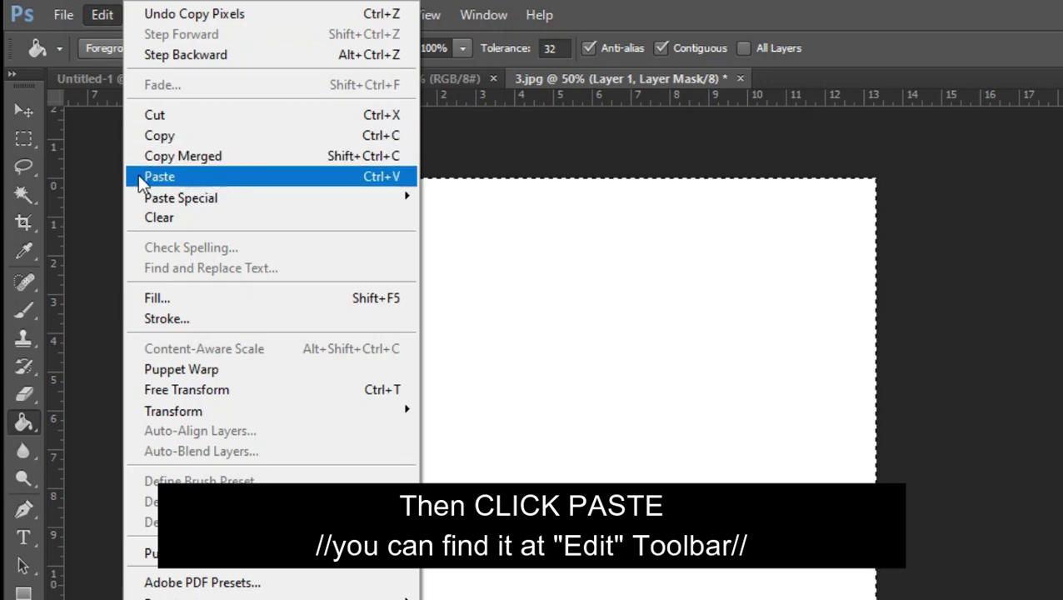
click(183, 178)
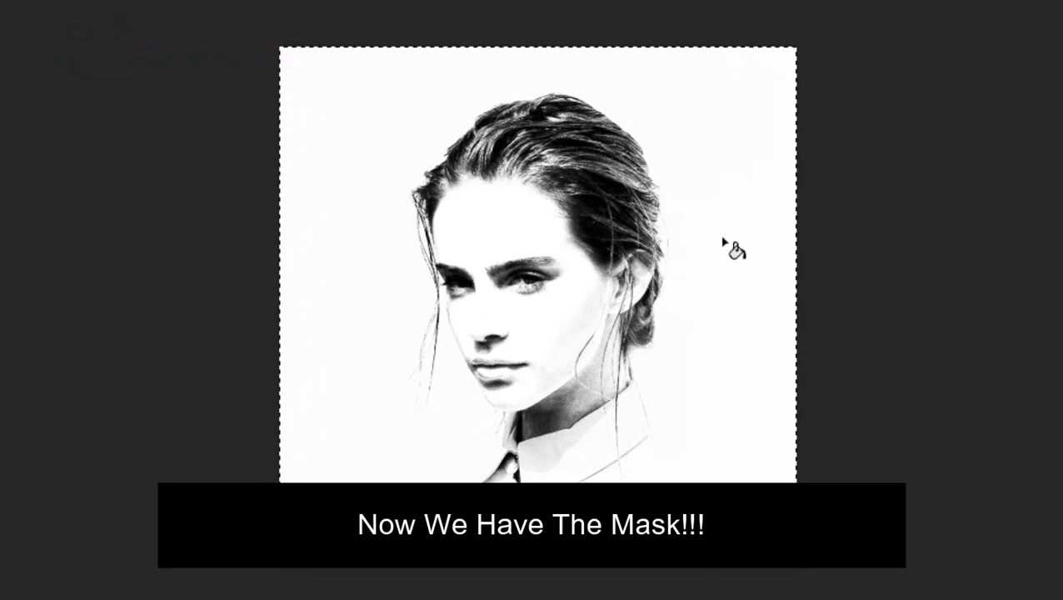
key(ctrl+d)
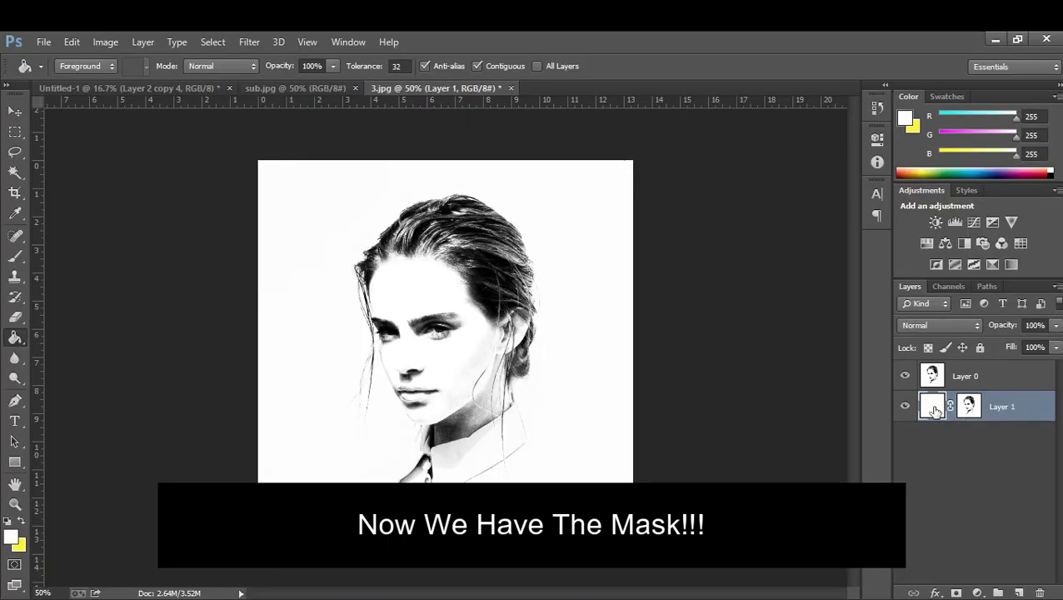
Hide Layer 0 and add an empty Layer 2 below Layer 1.
click(905, 376)
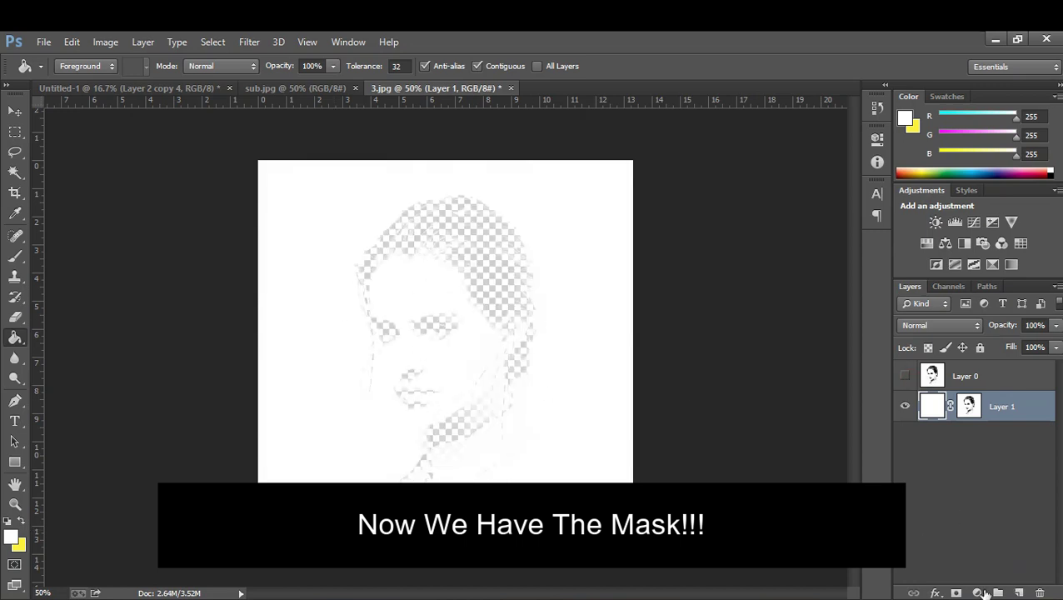
click(1018, 592)
drag(966, 406, 932, 451)
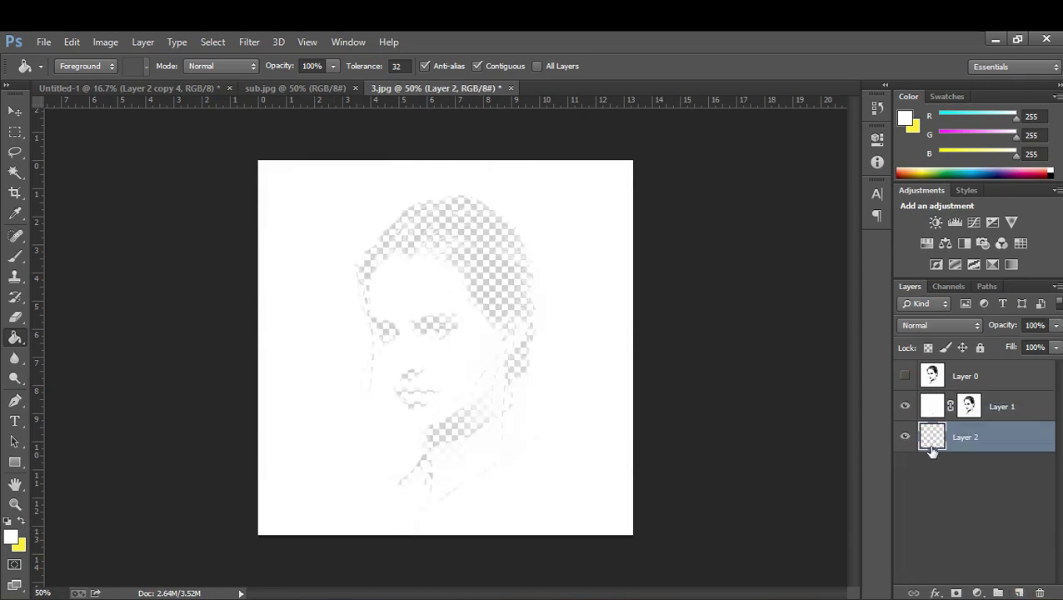
With Layer 1 hidden, fill Layer 2 with white.
key(b)
key(x)
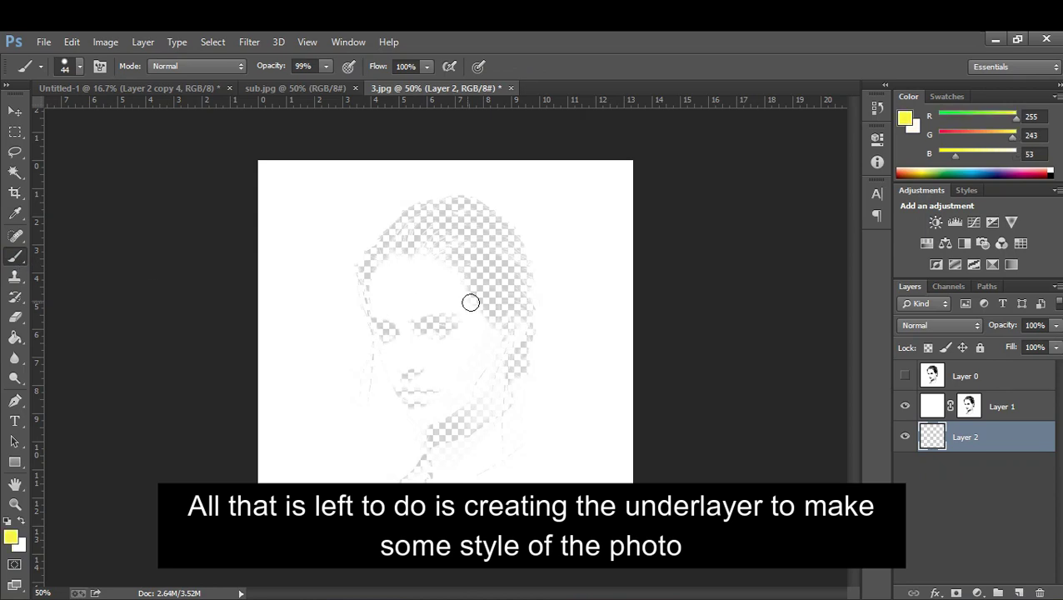
click(906, 405)
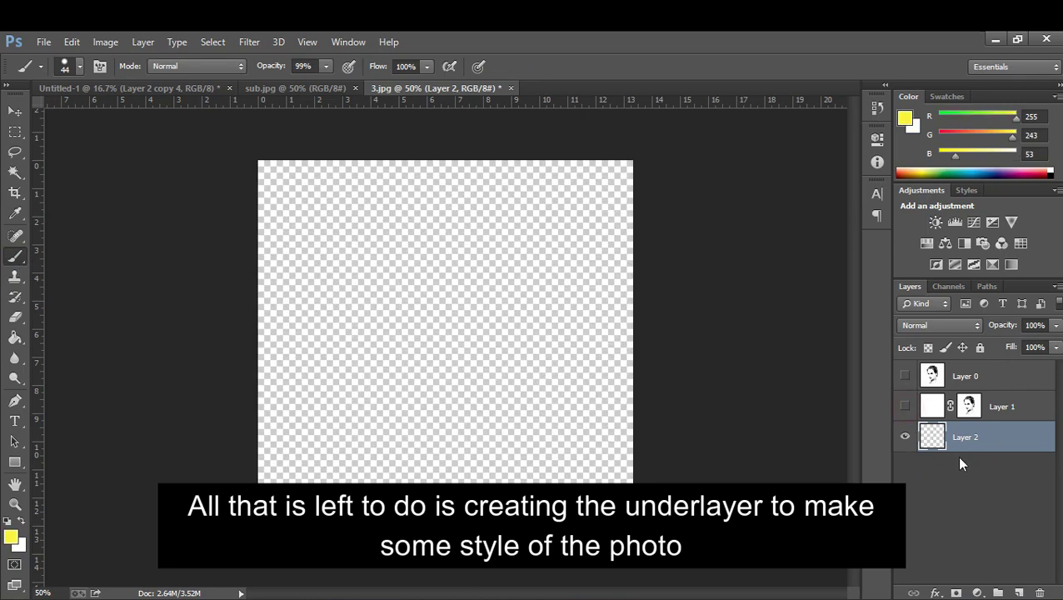
click(14, 338)
key(x)
click(367, 381)
Paint yellow, blue, maroon and green strokes on Layer 2, then show Layer 1 and hide Layer 2.
key(b)
key(x)
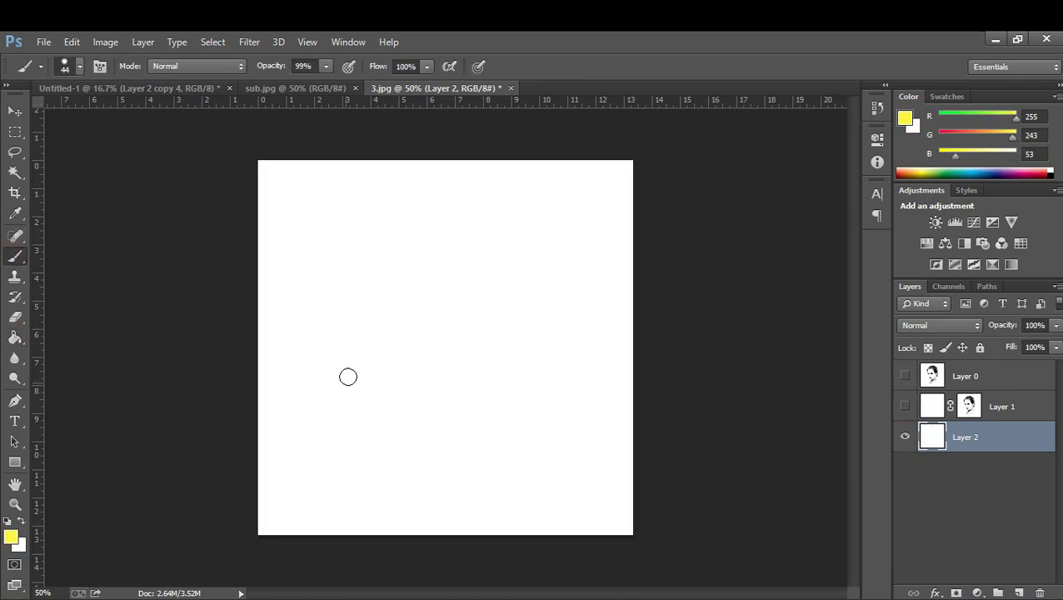
mouse_move(418, 263)
mouse_down()
mouse_move(391, 328)
mouse_move(529, 297)
mouse_up()
click(958, 172)
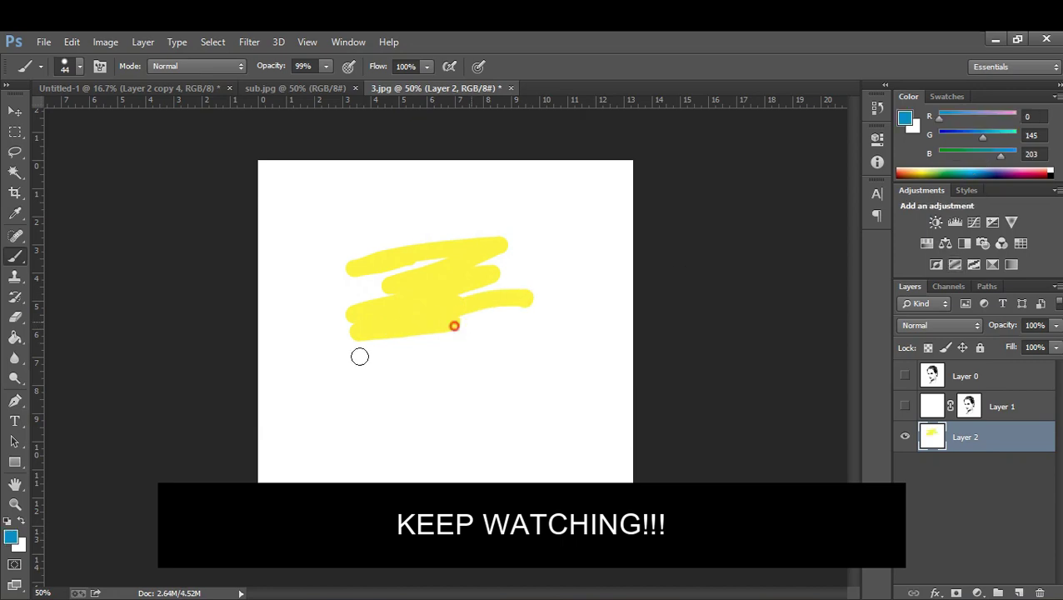
drag(453, 323, 554, 382)
click(1041, 176)
mouse_move(439, 403)
mouse_down()
mouse_move(443, 484)
mouse_move(500, 475)
mouse_move(430, 508)
mouse_up()
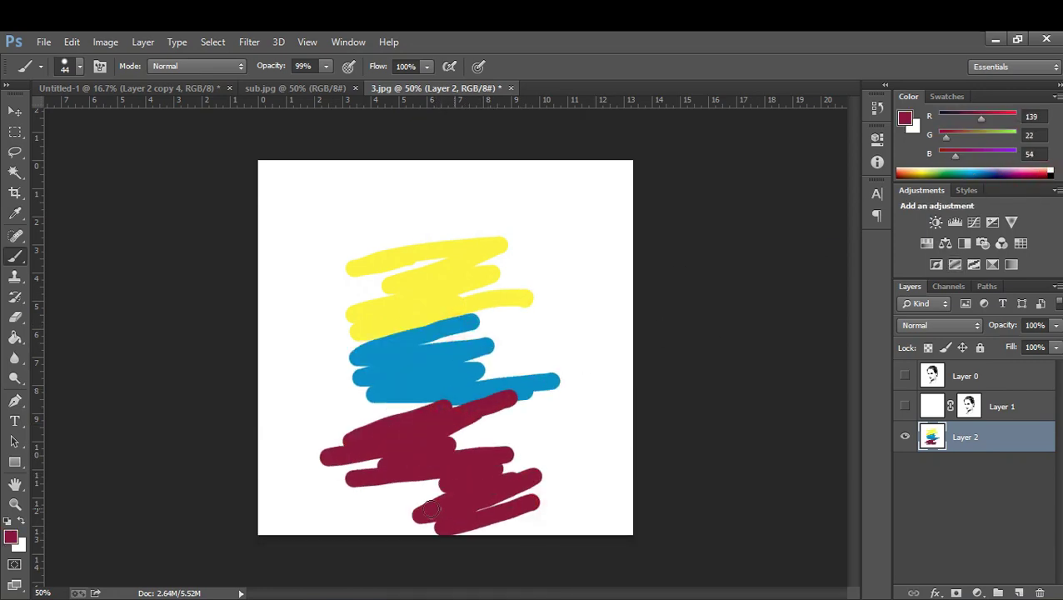
click(933, 172)
mouse_move(508, 459)
mouse_down()
mouse_move(391, 493)
mouse_move(537, 525)
mouse_up()
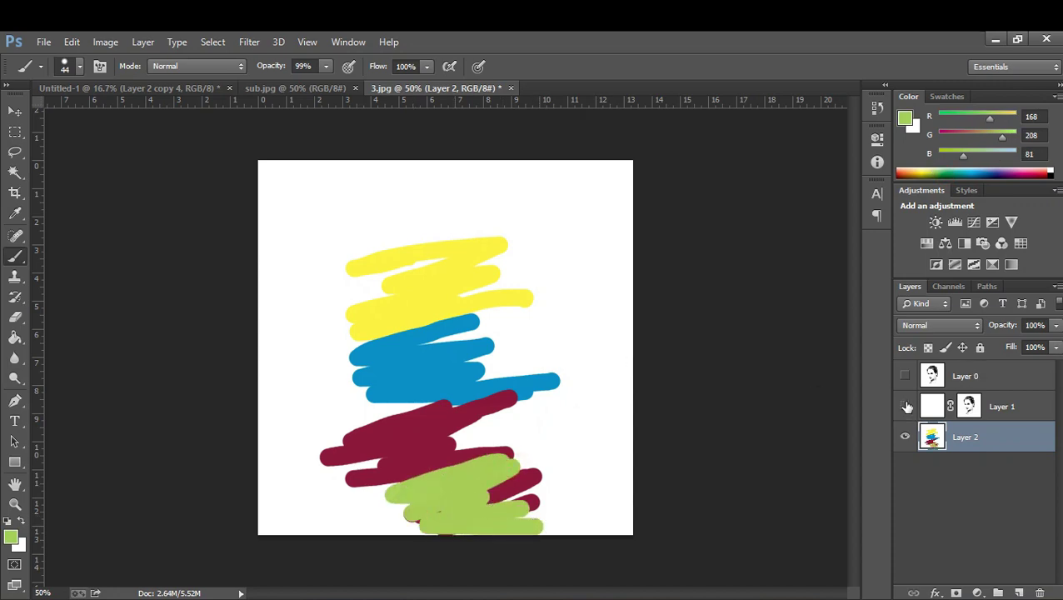
click(904, 407)
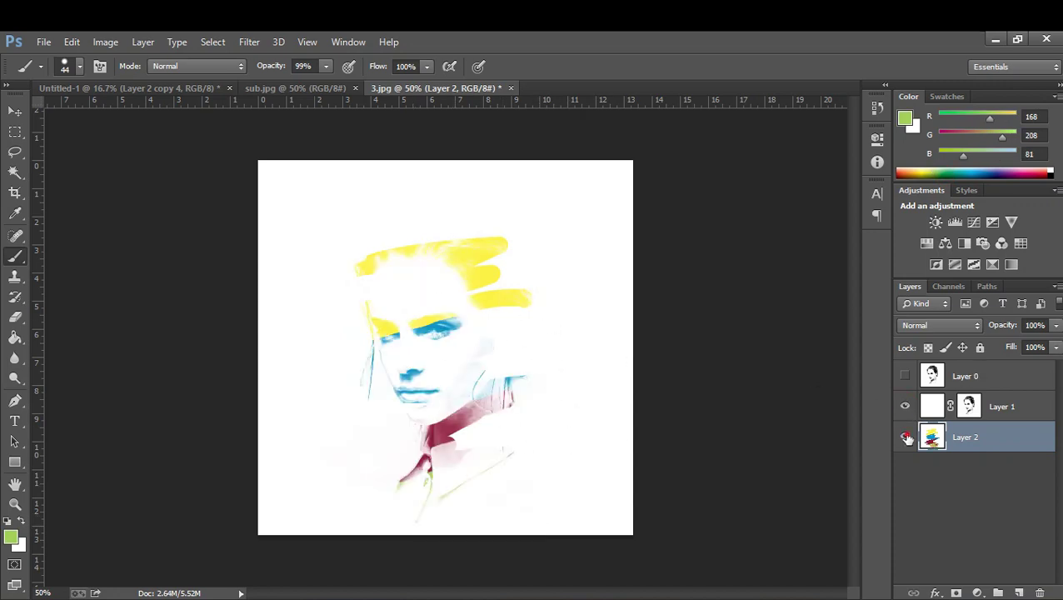
click(906, 436)
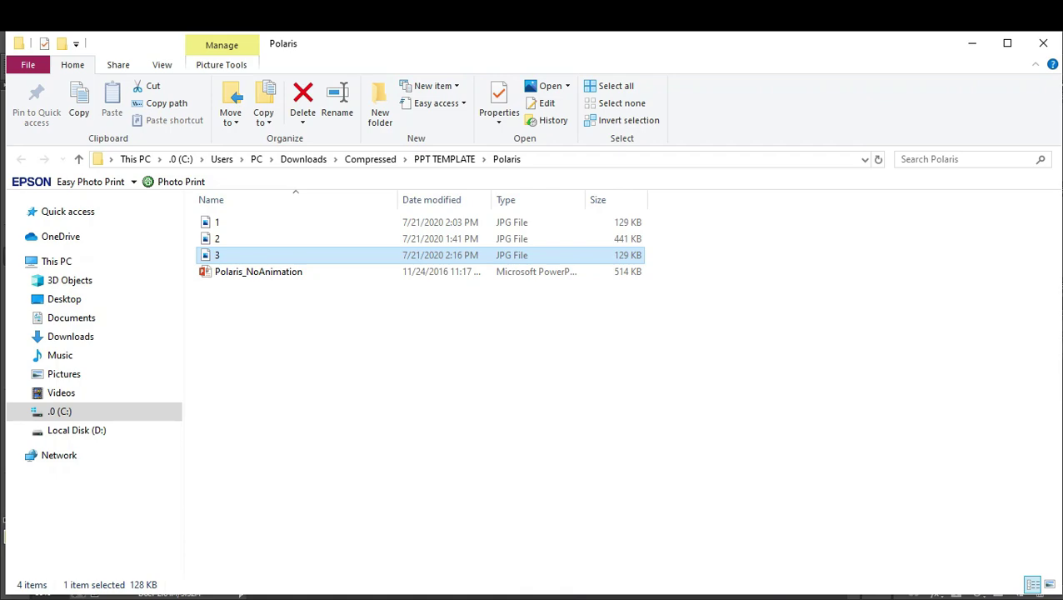
Drag S1 from the PPT TEMPLATE folder onto the canvas and scale it over the hair.
click(444, 159)
scroll(1053, 465, down, 2)
scroll(1053, 465, down, 2)
scroll(1053, 465, up, 2)
scroll(1053, 465, down, 1)
mouse_move(576, 479)
mouse_down()
mouse_move(638, 575)
mouse_move(656, 346)
mouse_move(489, 291)
mouse_up()
drag(605, 230, 562, 187)
key(Return)
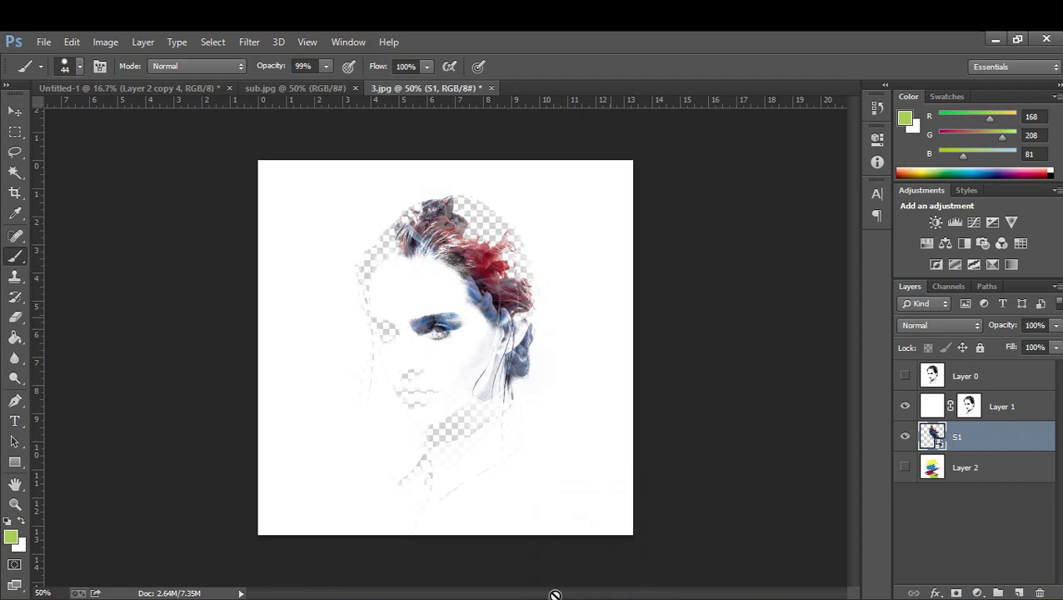
Rasterize the S1 layer and nudge the smoke over the hair.
key(v)
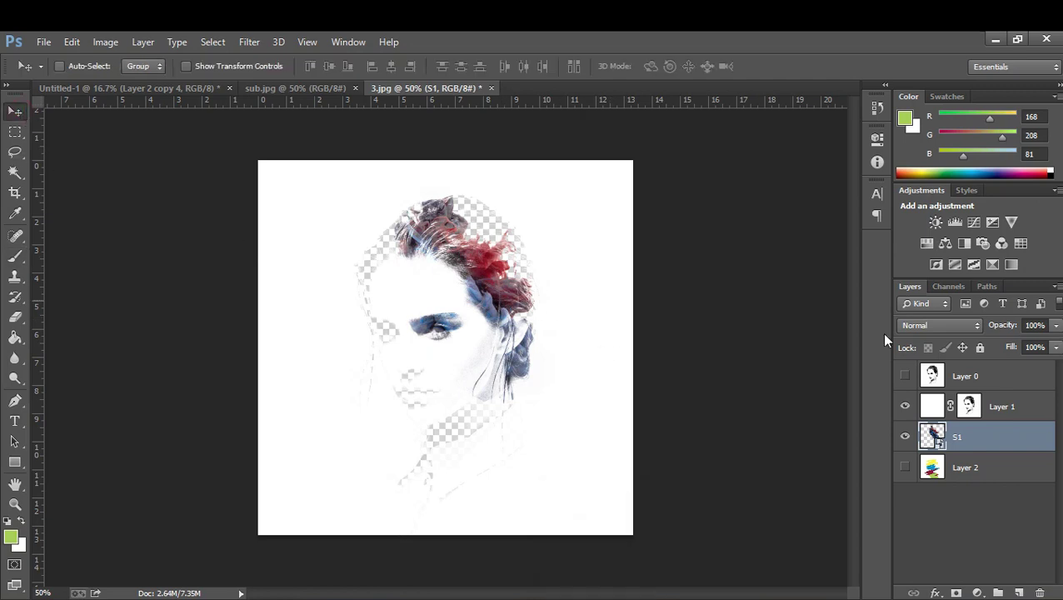
right_click(969, 442)
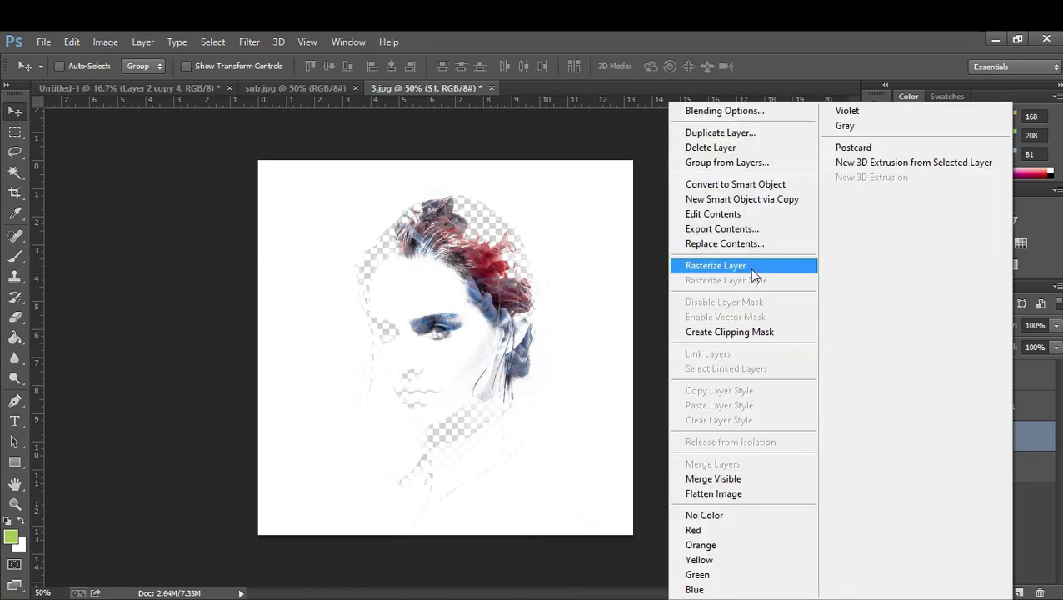
click(732, 264)
drag(491, 288, 509, 308)
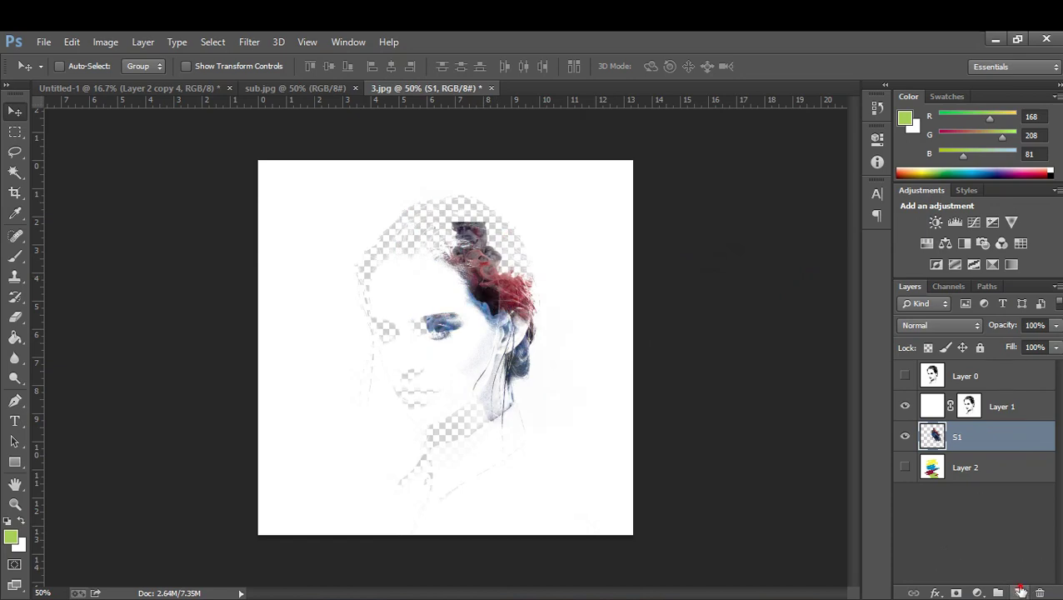
Add Layer 3 at the bottom of the stack and fill it white.
click(1019, 590)
drag(966, 437, 937, 534)
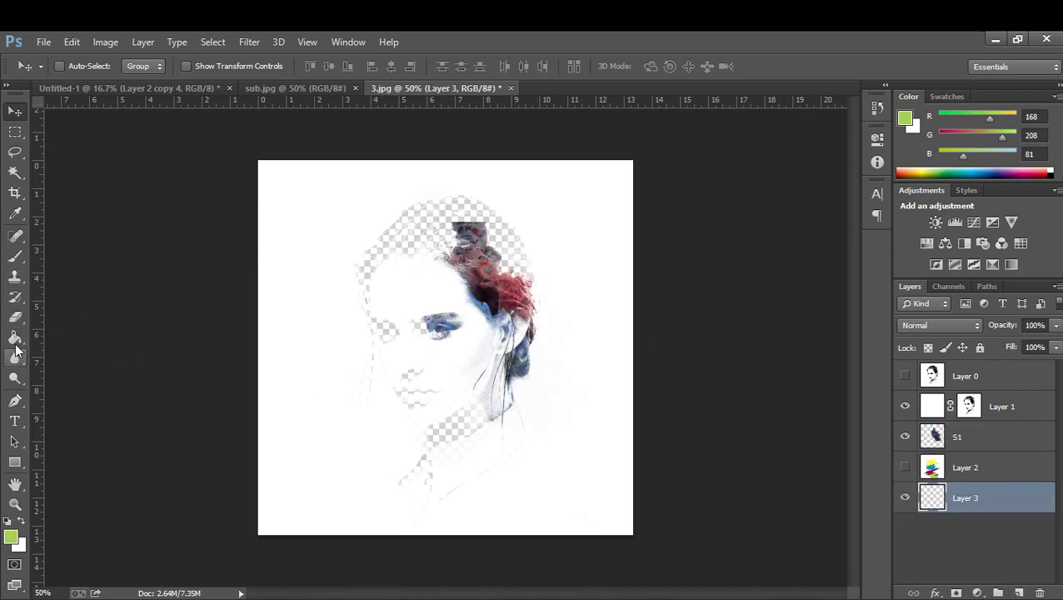
click(14, 336)
key(x)
click(325, 453)
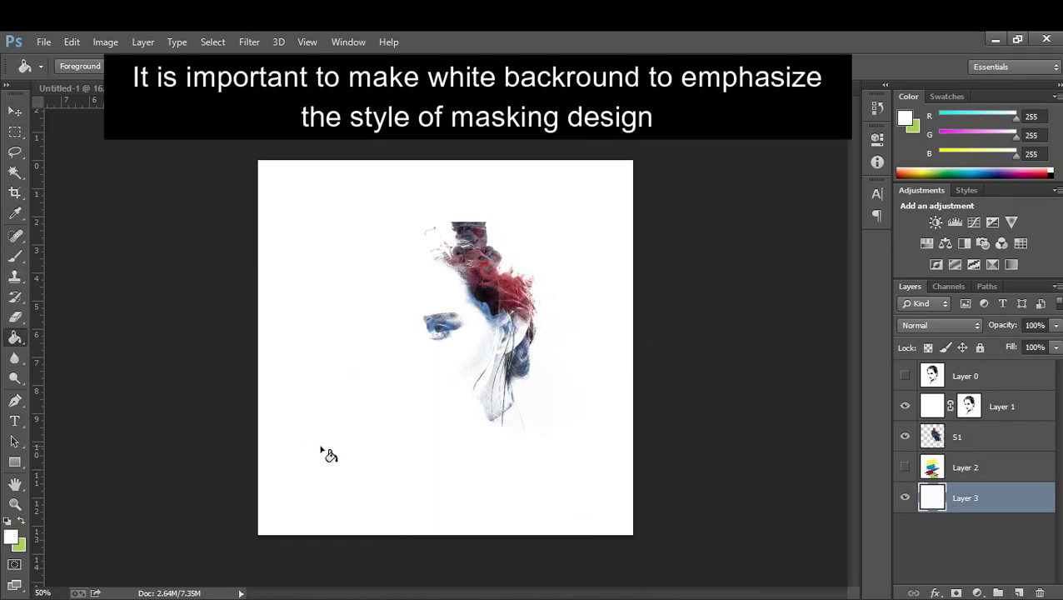
Select S1 and shift the ink smoke down-left so more colour covers the face.
click(13, 112)
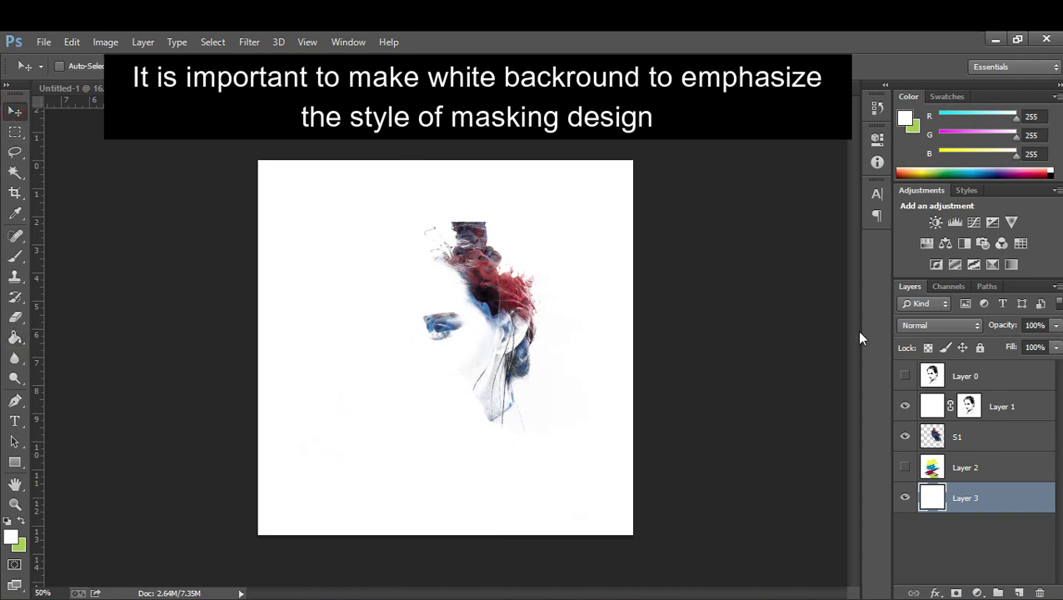
click(933, 439)
drag(512, 310, 460, 344)
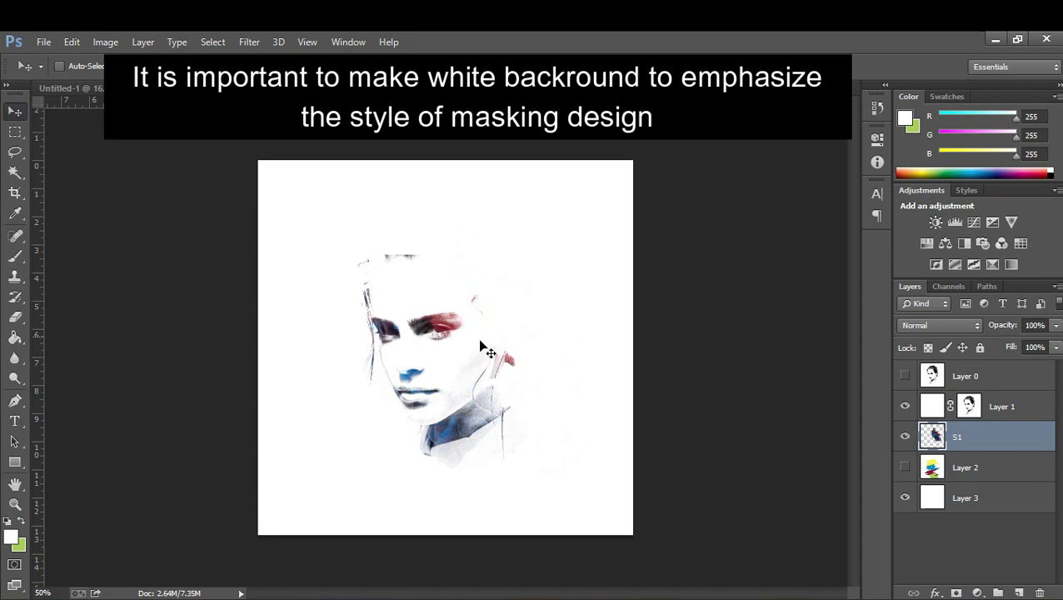
key(ctrl+t)
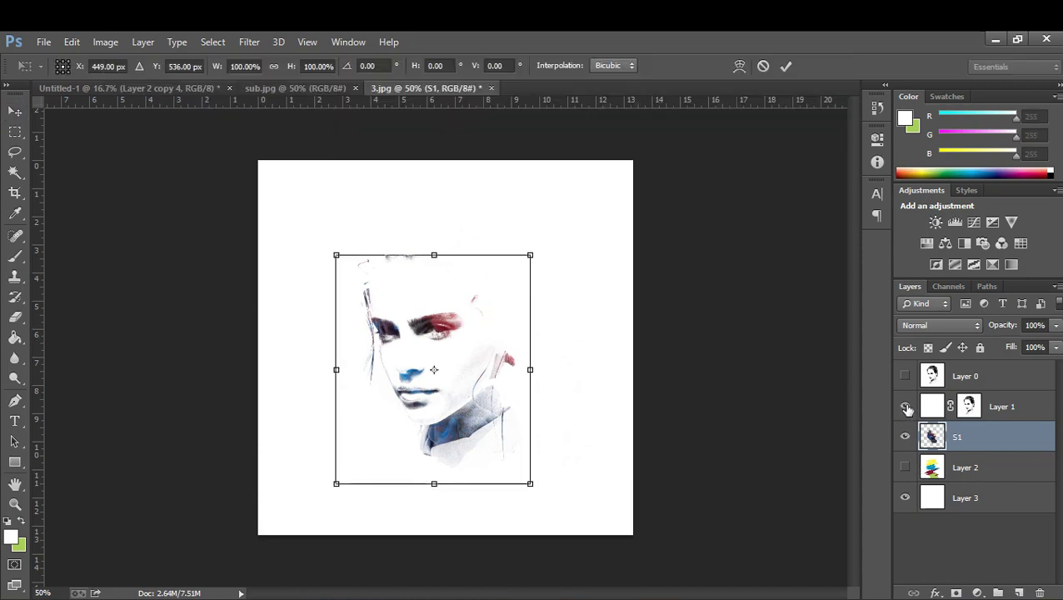
Enlarge the S1 ink smoke, then rotate it about 75° with Layer 1 hidden.
drag(528, 252, 605, 166)
key(Return)
click(904, 405)
key(ctrl+t)
drag(573, 190, 612, 477)
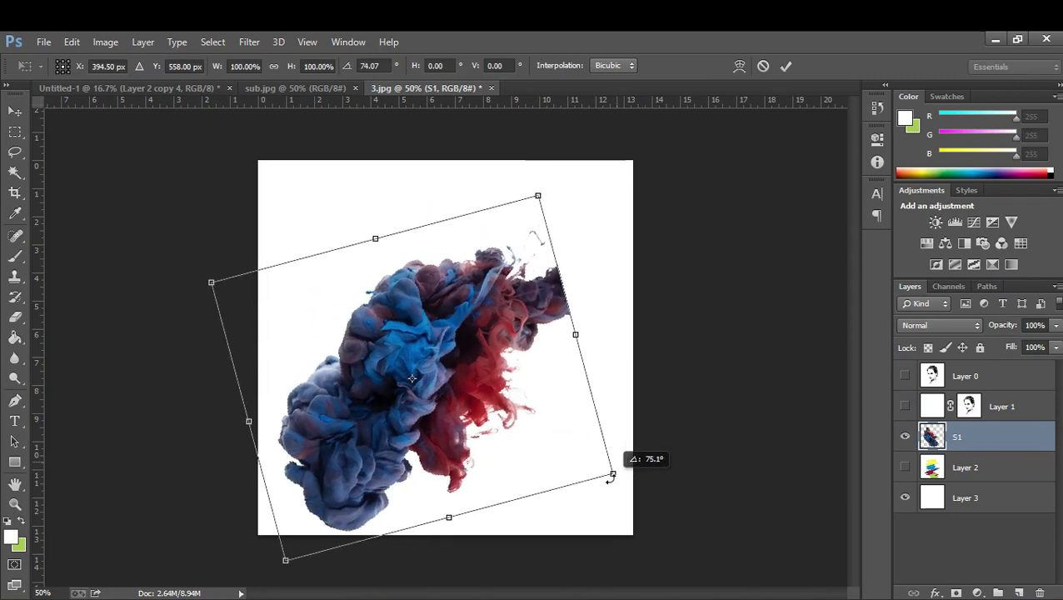
drag(423, 375, 491, 367)
key(Return)
With Layer 1 visible, tilt S1 about -1.7° and fine-tune its position over the hair.
click(904, 405)
mouse_move(447, 300)
mouse_down()
mouse_move(431, 313)
mouse_move(515, 280)
mouse_up()
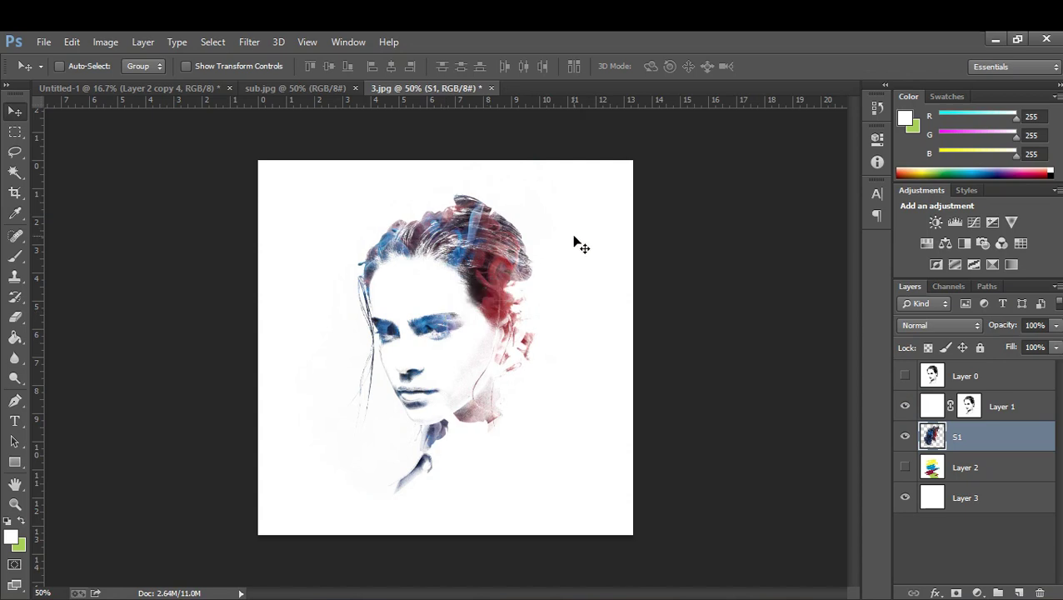
key(ctrl+t)
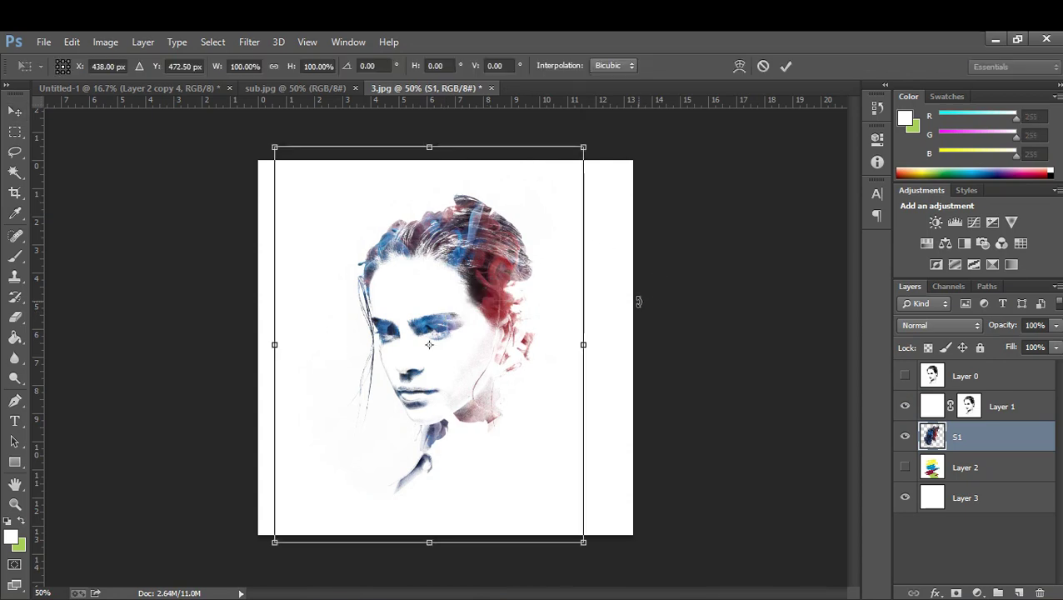
drag(638, 301, 640, 294)
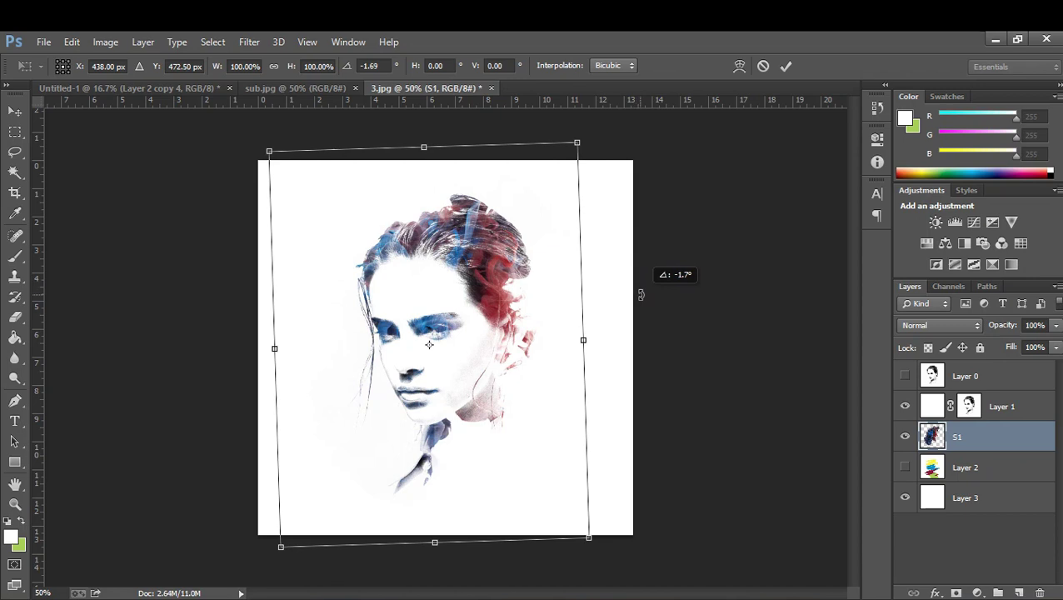
drag(458, 333, 471, 321)
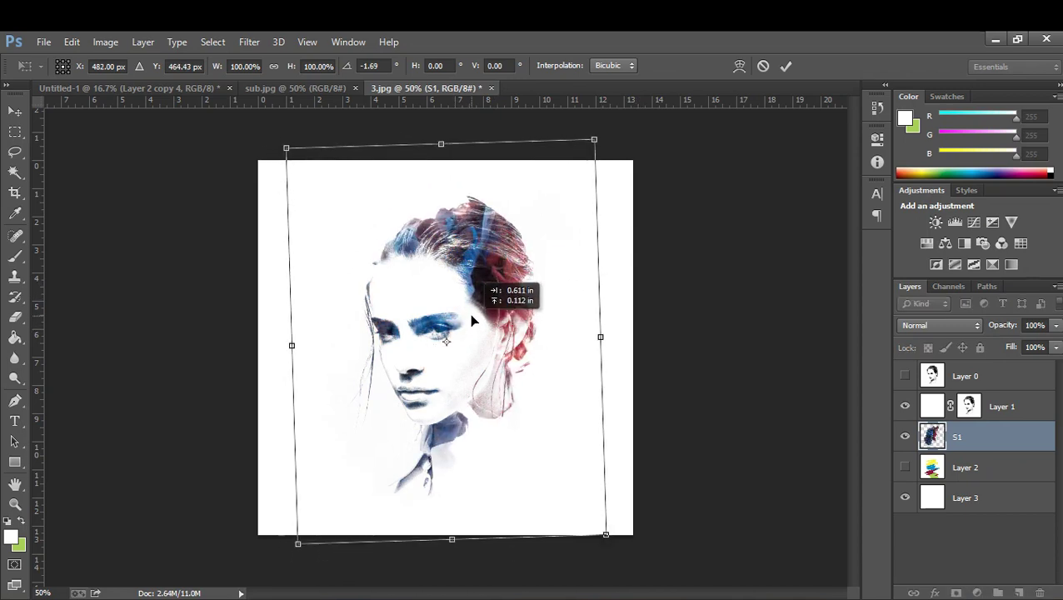
drag(471, 320, 475, 320)
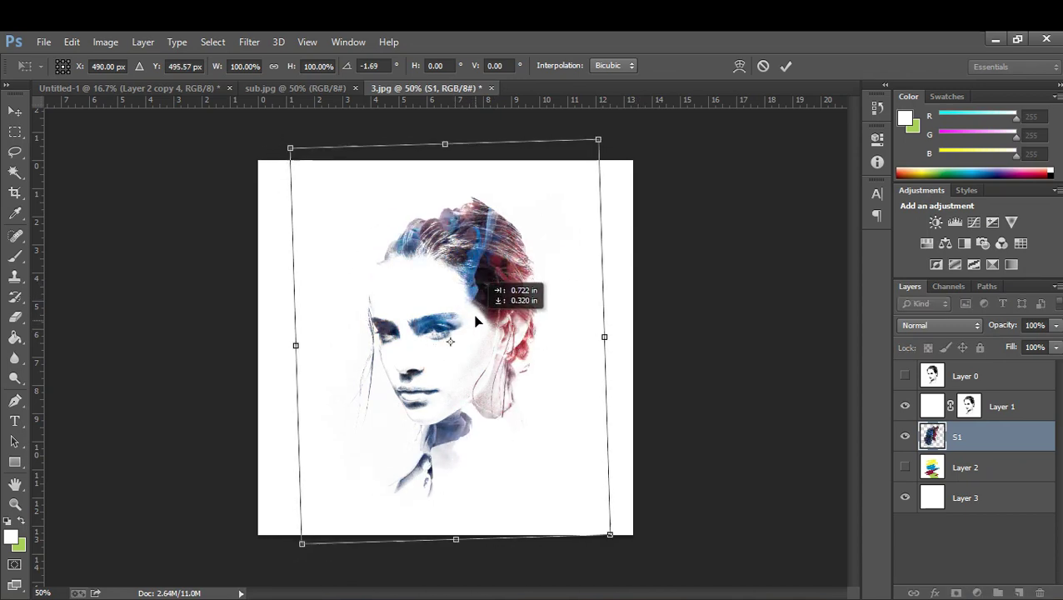
key(Return)
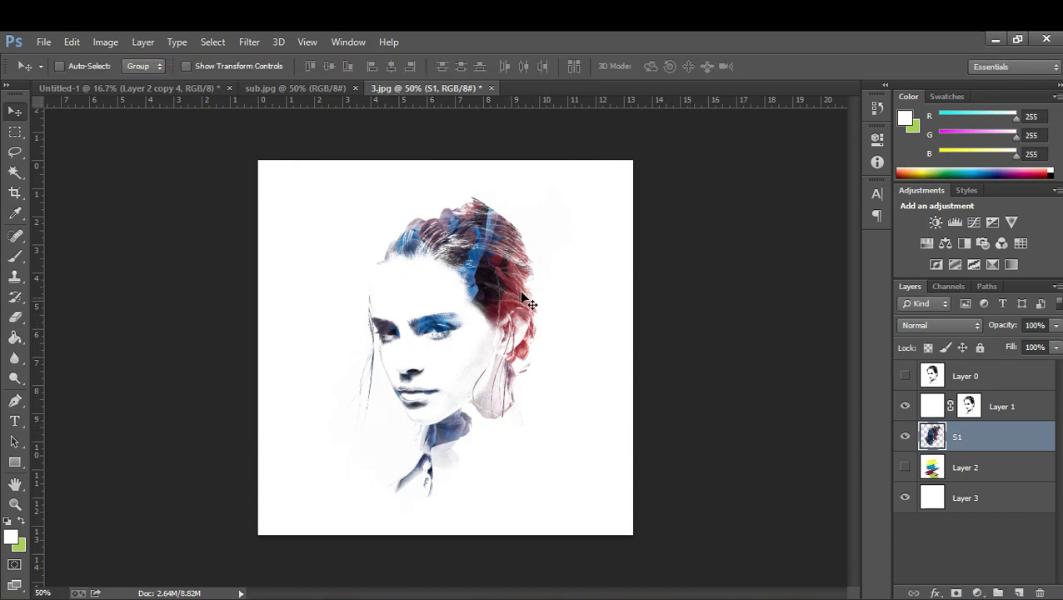
mouse_move(478, 358)
mouse_down()
mouse_move(466, 394)
mouse_move(486, 351)
mouse_up()
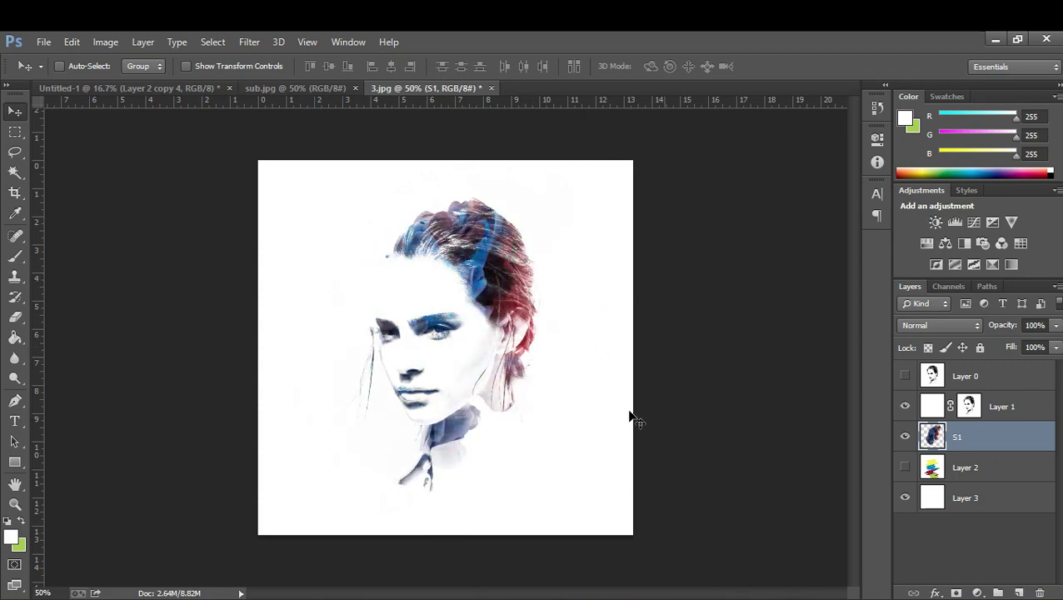
Compare the S1 ink smoke against Layer 2's brush strokes, leaving S1 visible.
click(905, 438)
click(905, 467)
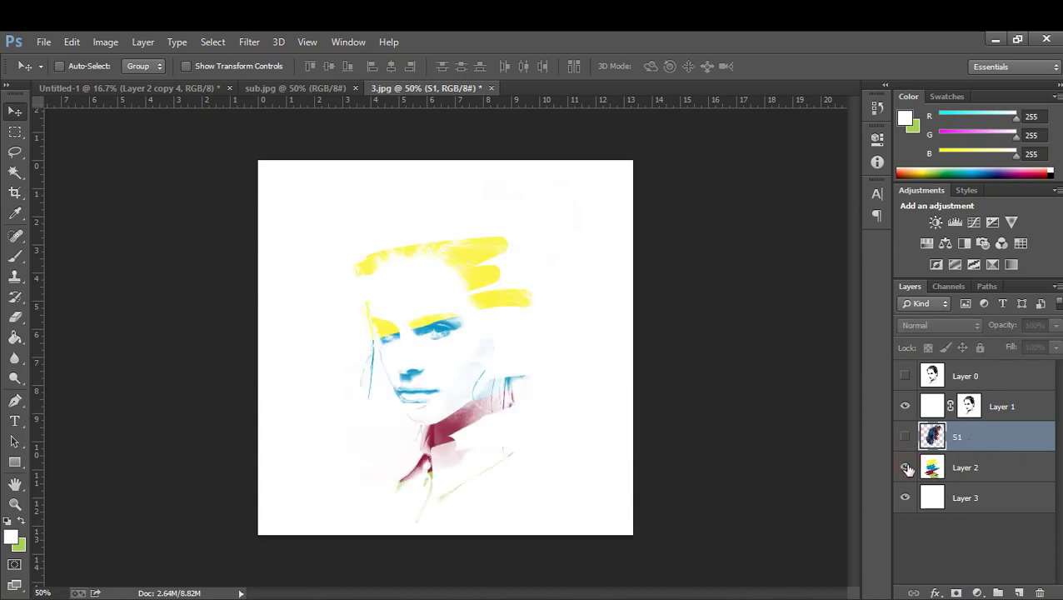
click(905, 437)
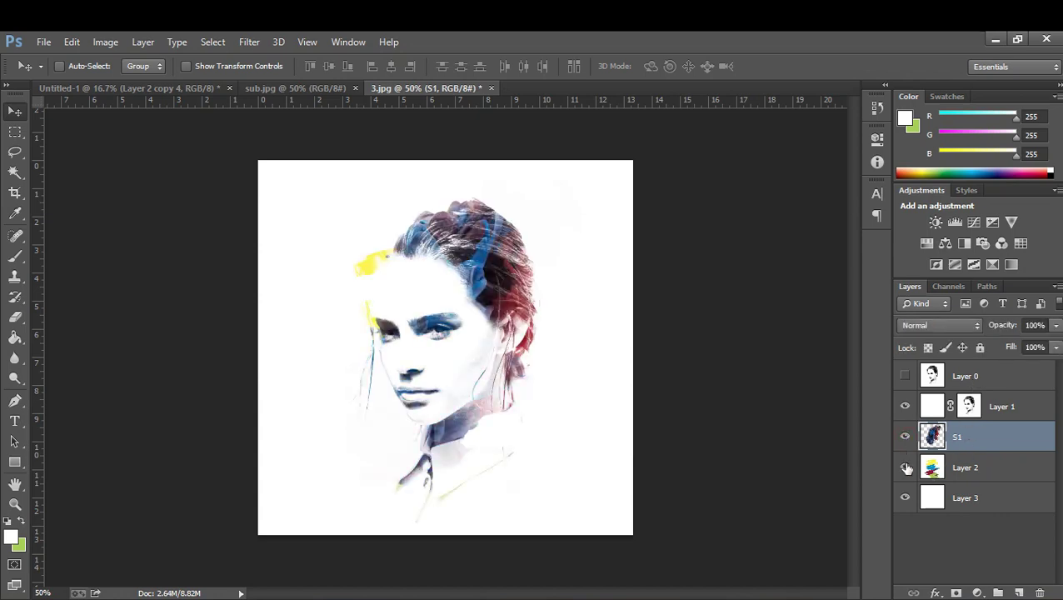
click(905, 468)
click(905, 437)
click(905, 467)
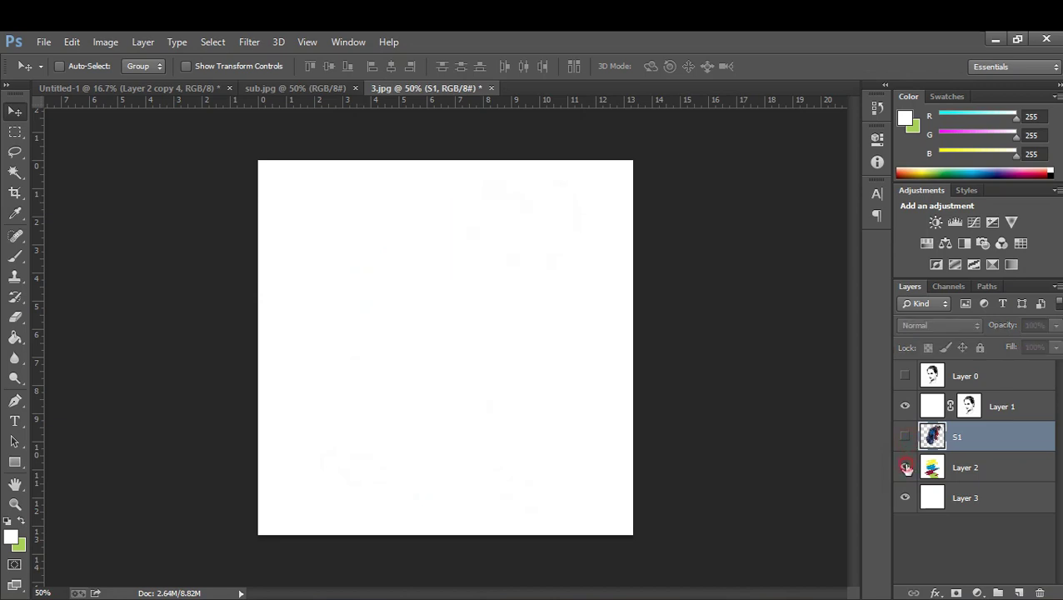
click(905, 467)
click(905, 437)
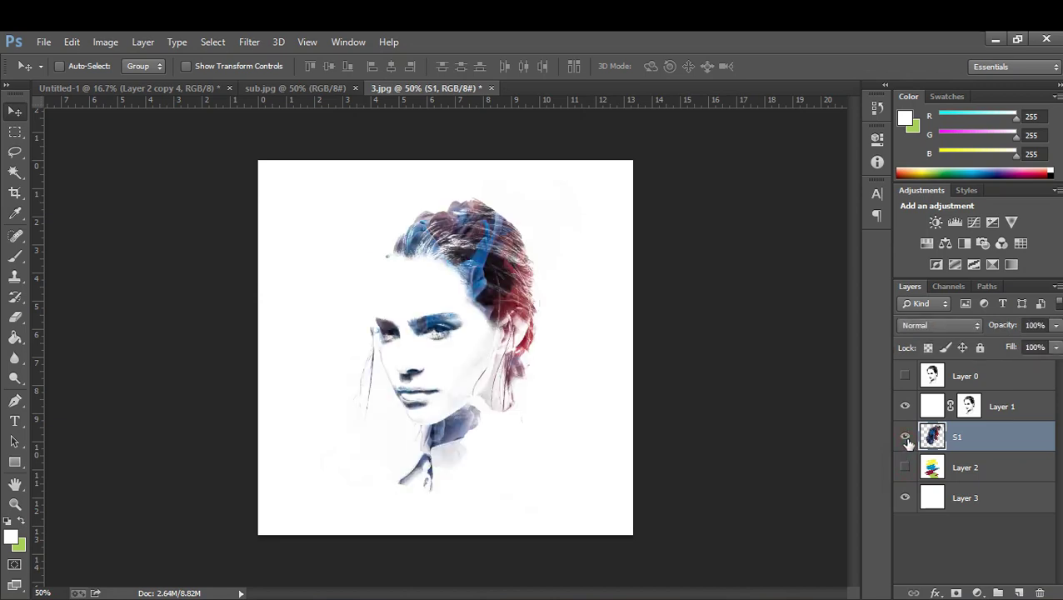
Check the black-and-white Layer 0, nudge the smoke up for more red hair, then bring sub.jpg forward.
click(905, 377)
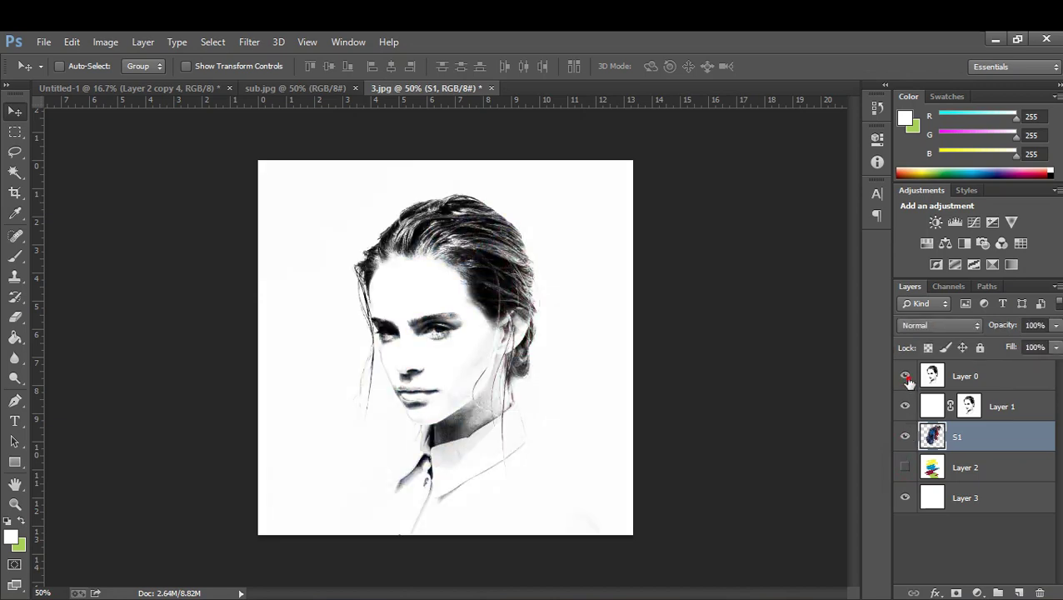
click(905, 376)
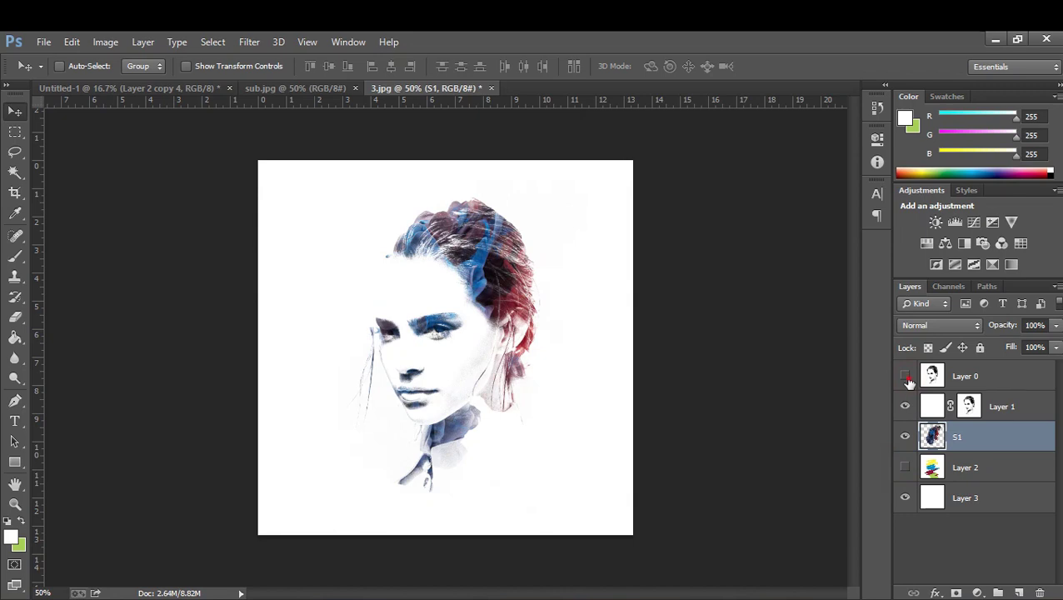
click(907, 378)
drag(441, 314, 432, 288)
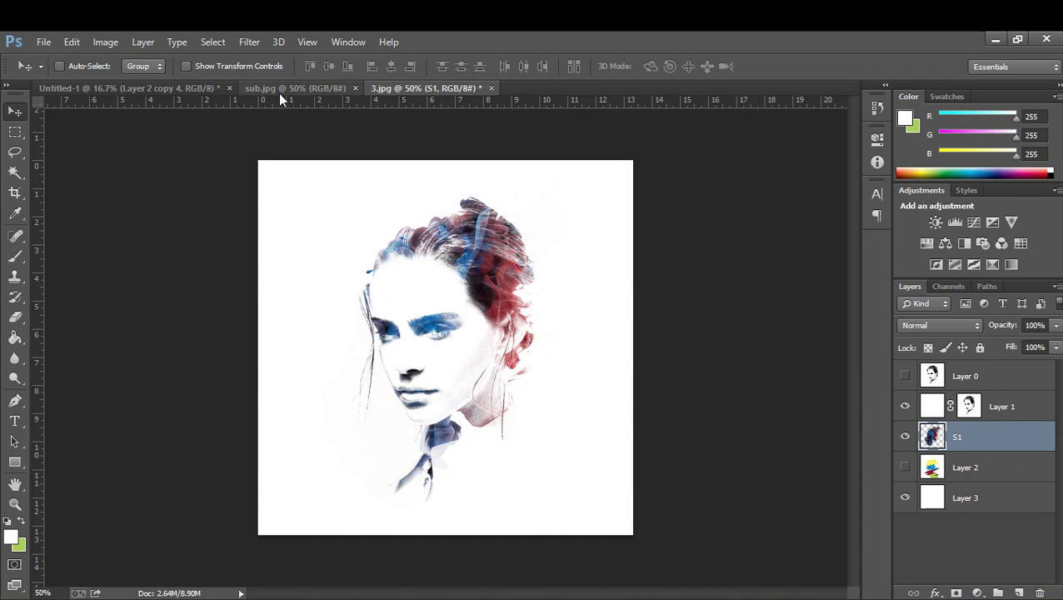
click(311, 90)
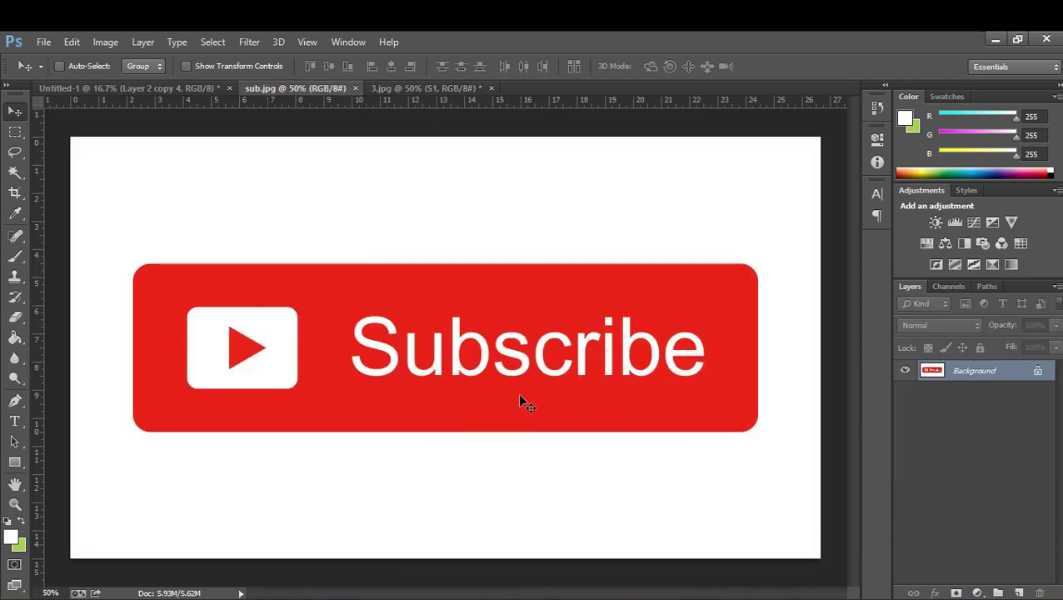
Click twice on the sub.jpg Subscribe banner canvas.
click(492, 357)
click(491, 356)
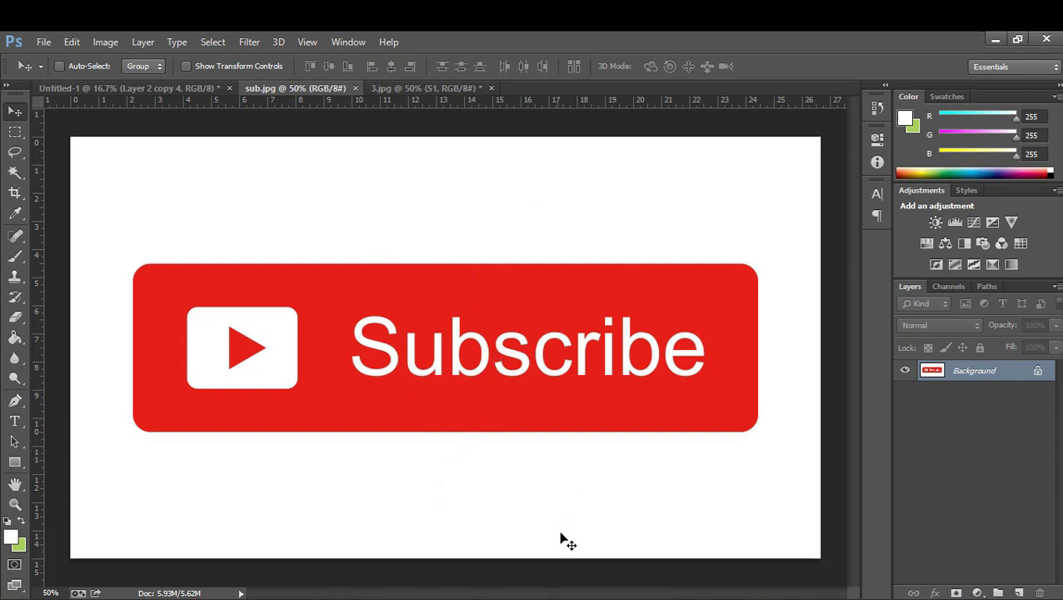